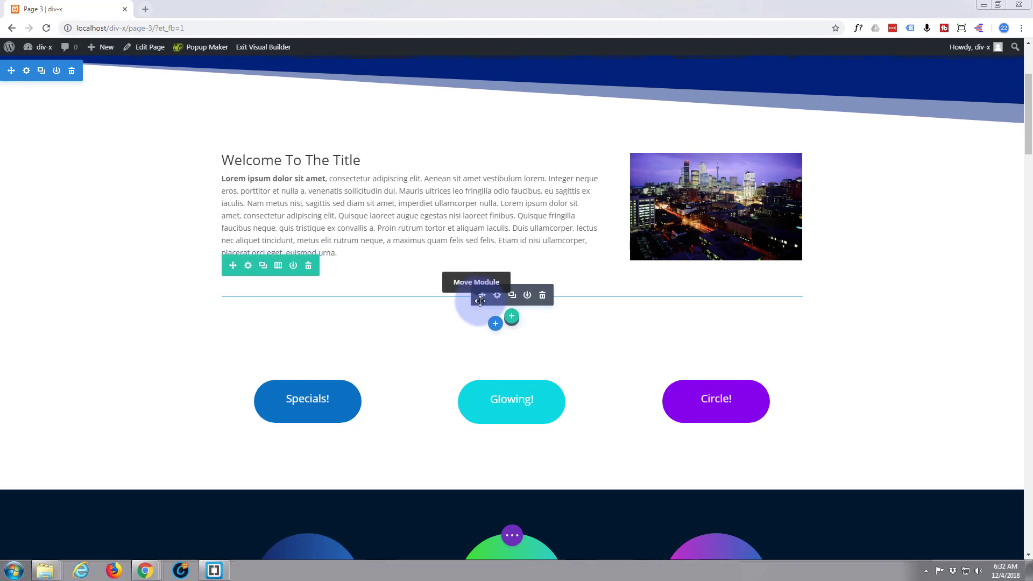
Add a new regular section with a single-column row and insert a Call To Action module
left_click(496, 325)
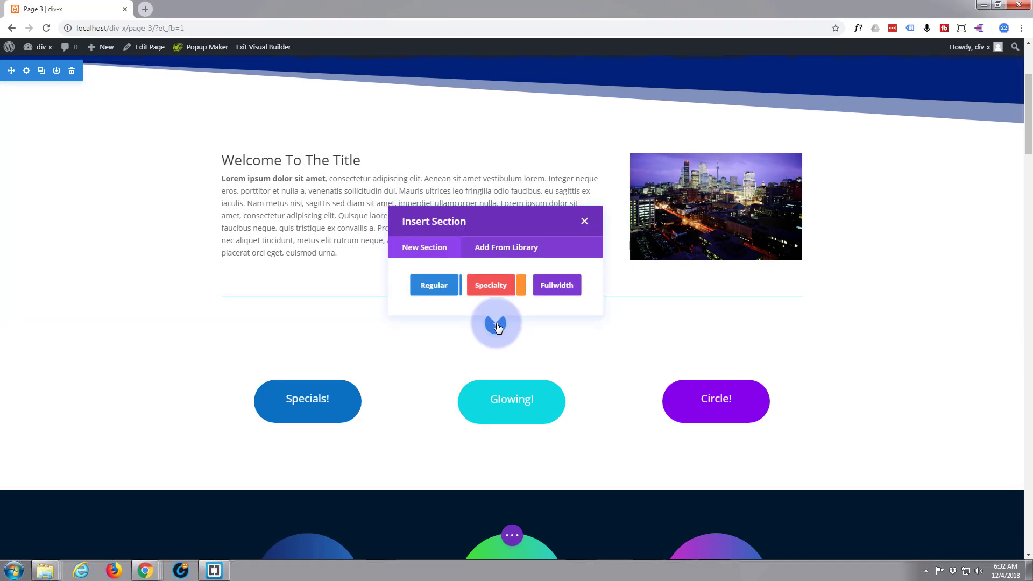
left_click(431, 287)
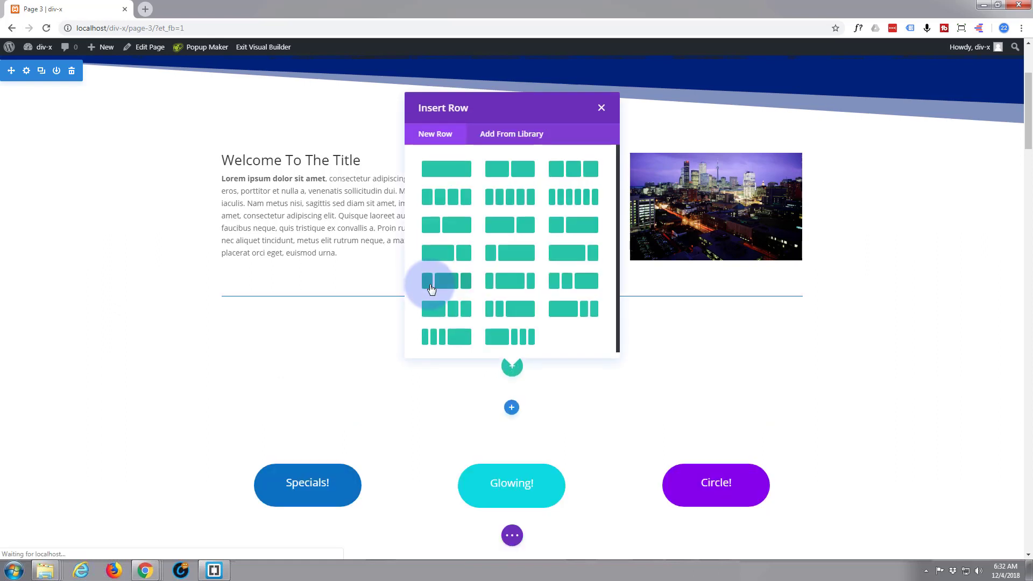
left_click(442, 171)
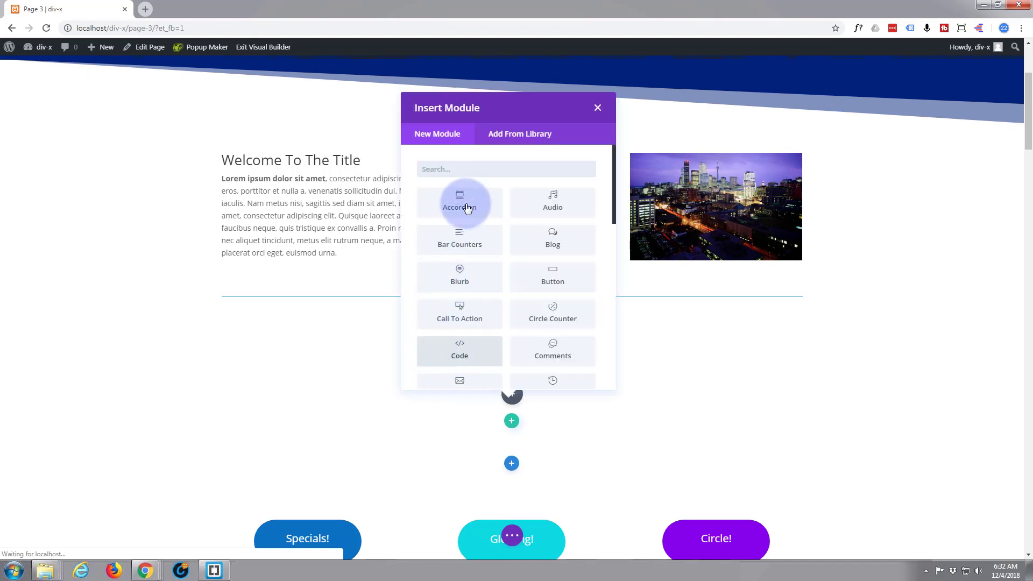
left_click(464, 318)
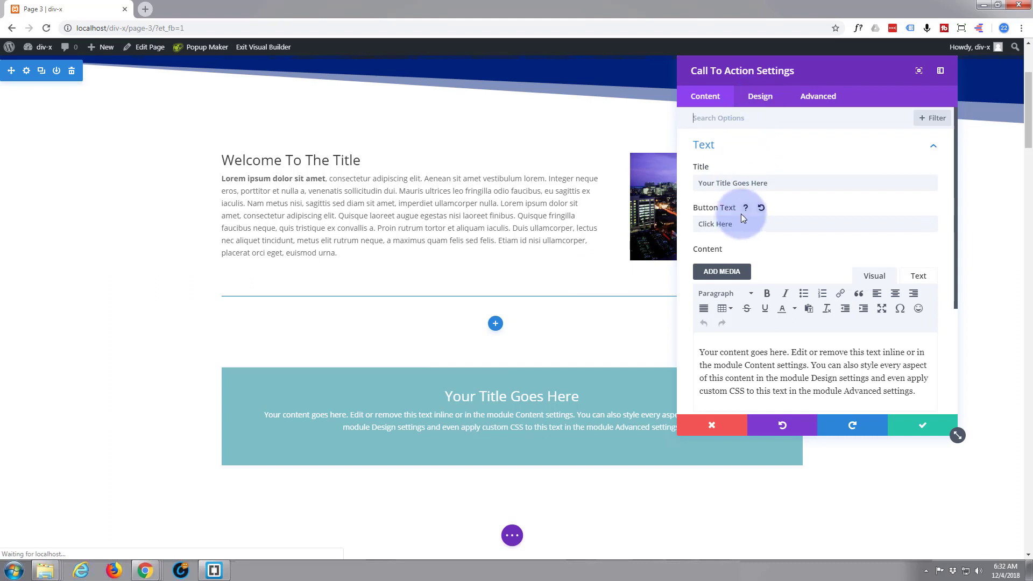
Set the call-to-action's button link URL to #
scroll(740, 213, "down", 5)
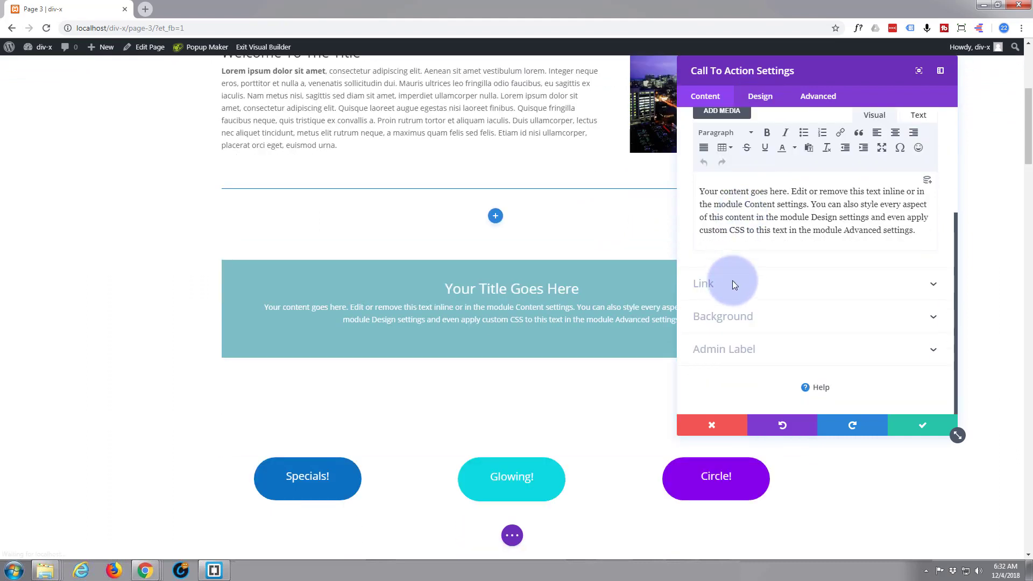
left_click(735, 284)
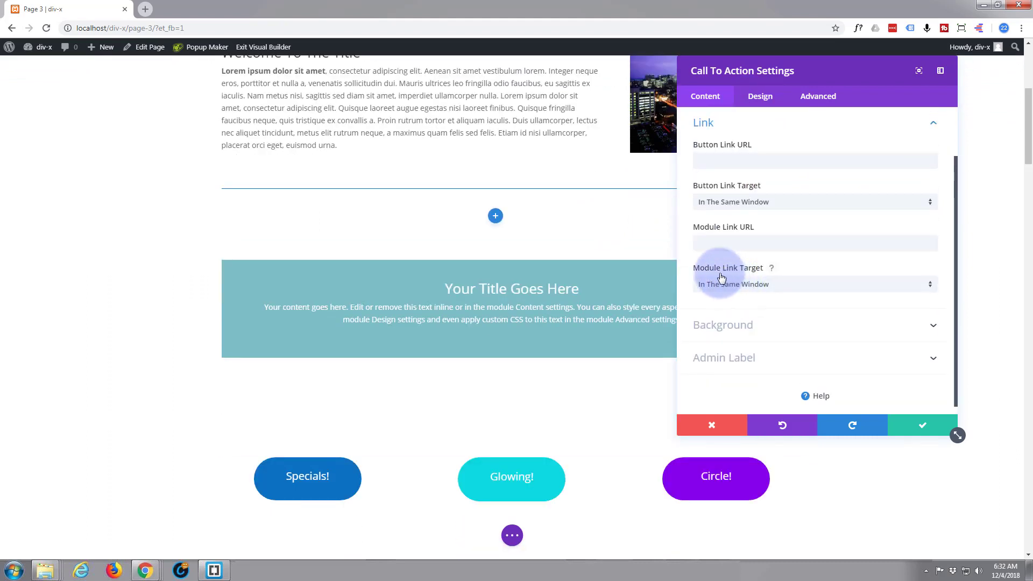
left_click(709, 159)
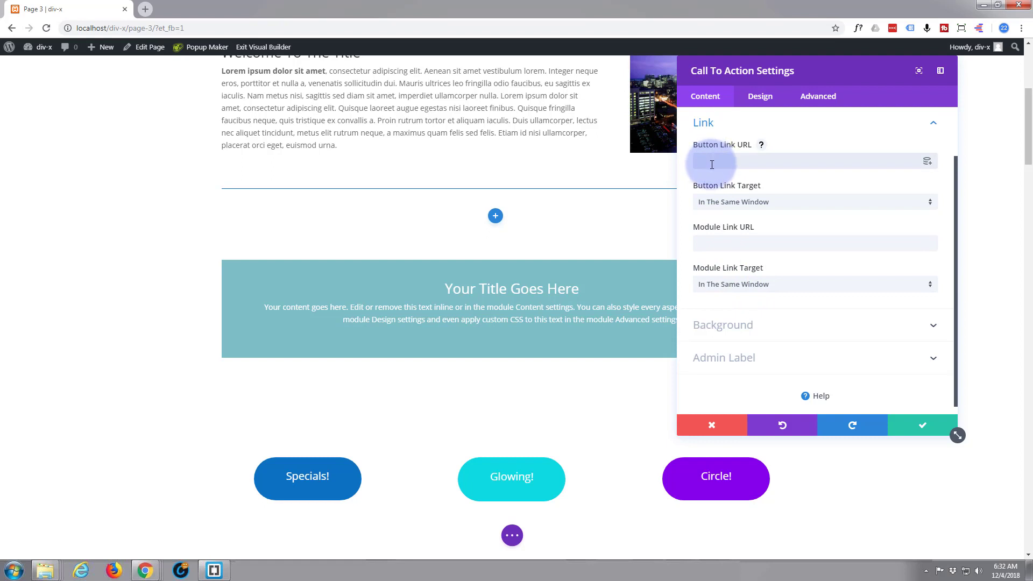
type("#")
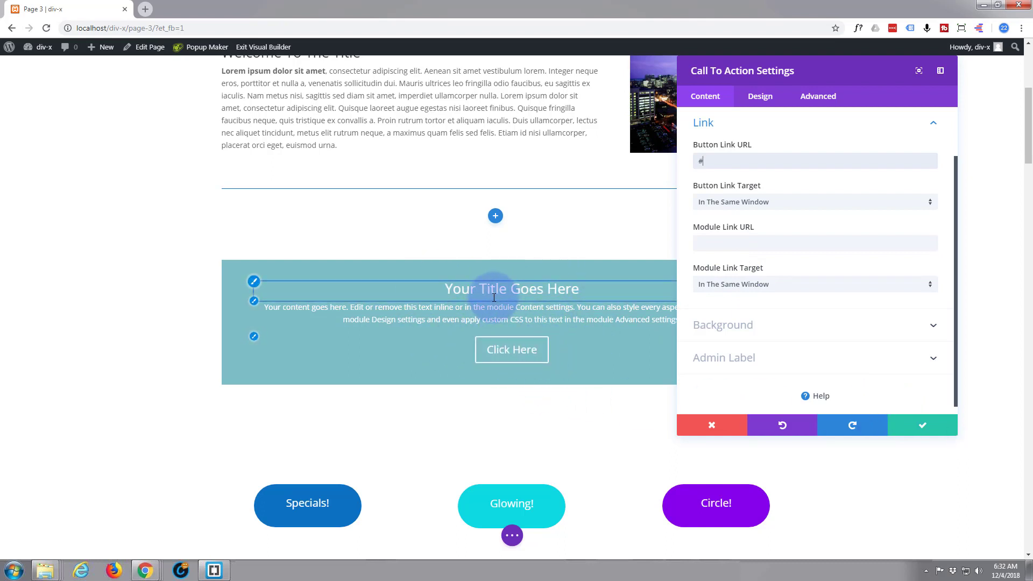
Set the call-to-action button alignment to right and save the module settings
left_click(768, 98)
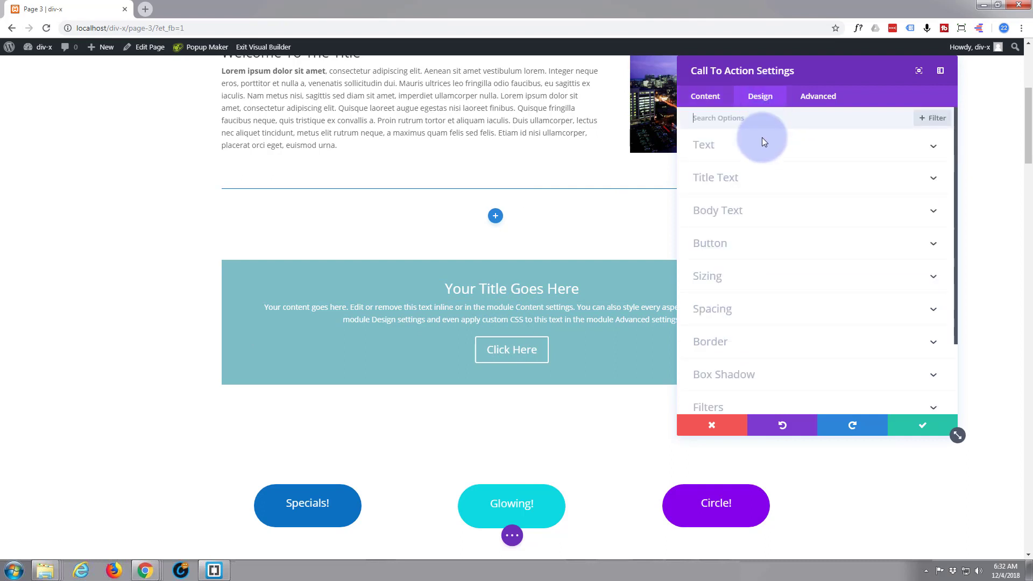
left_click(763, 249)
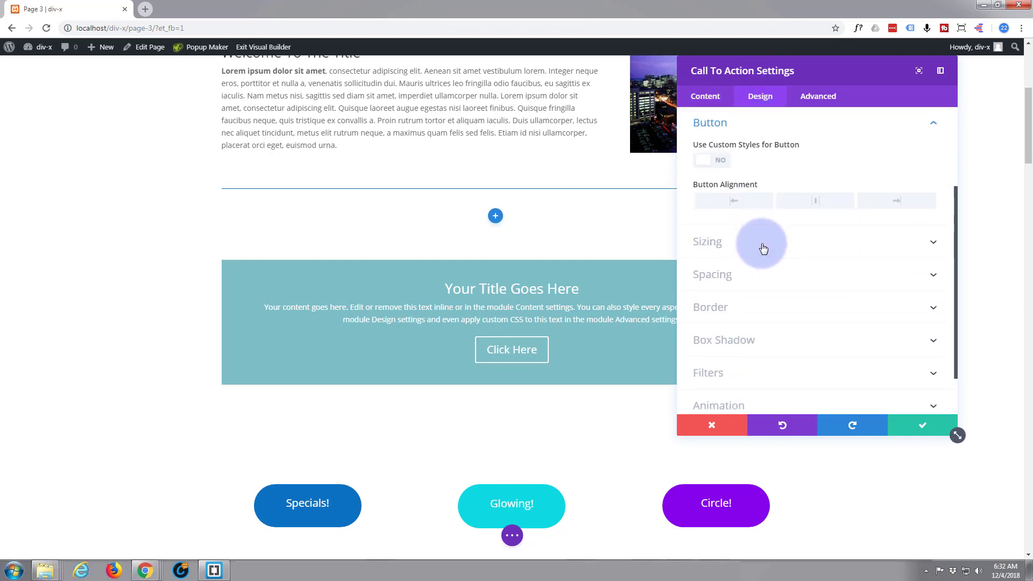
left_click(738, 206)
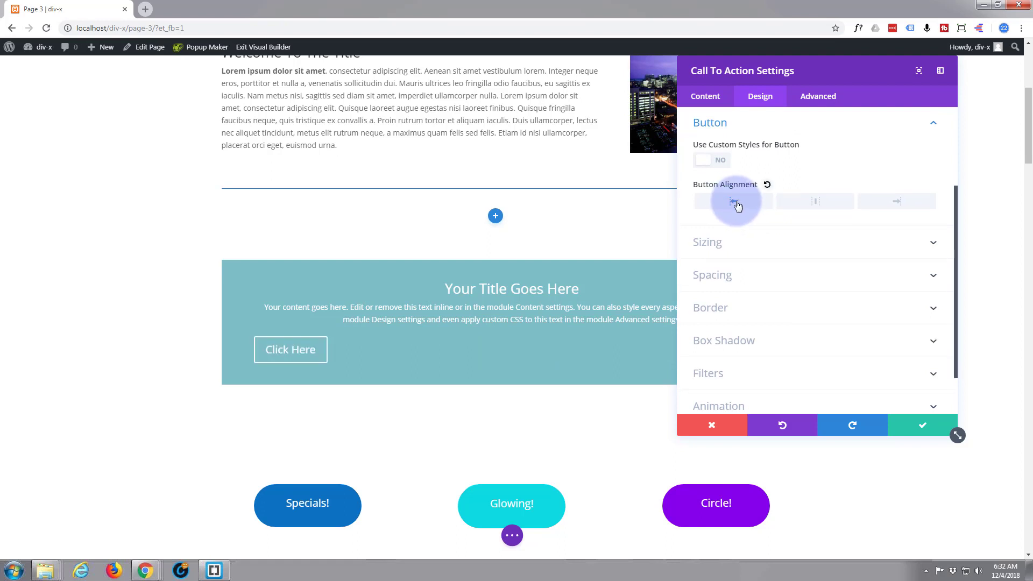
left_click(817, 205)
left_click(900, 203)
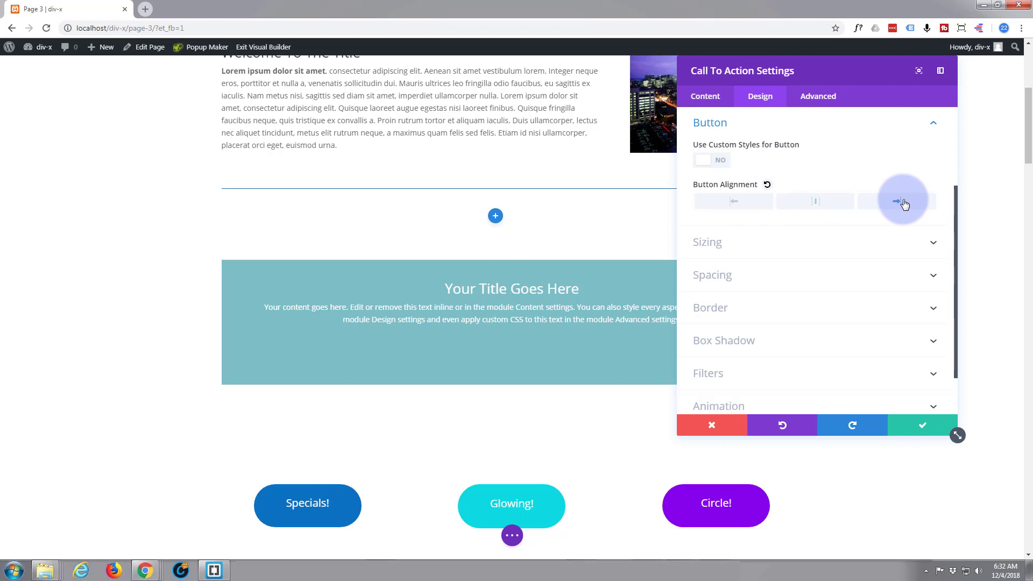
left_click_drag(827, 70, 774, 78)
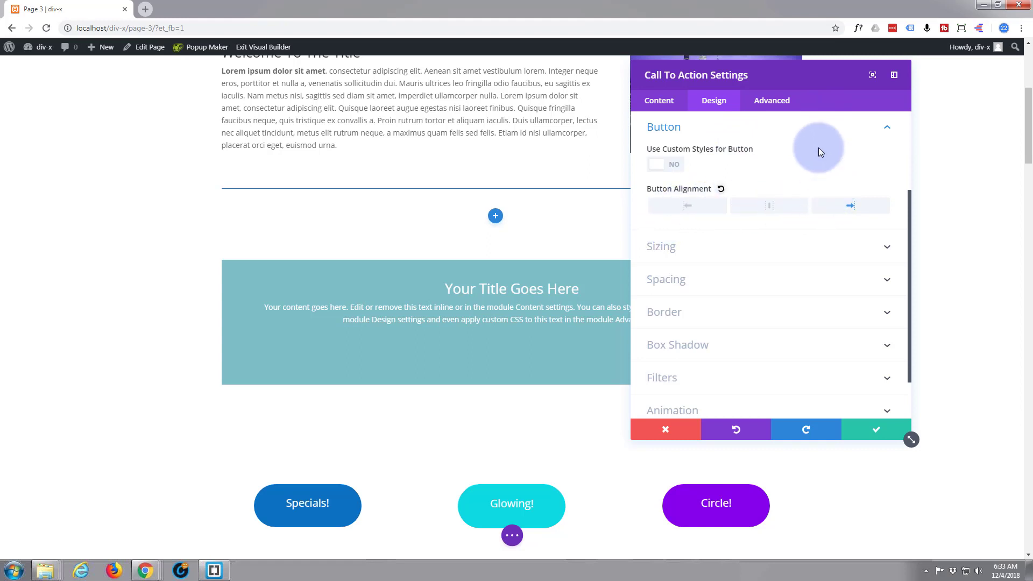
left_click_drag(813, 79, 605, 73)
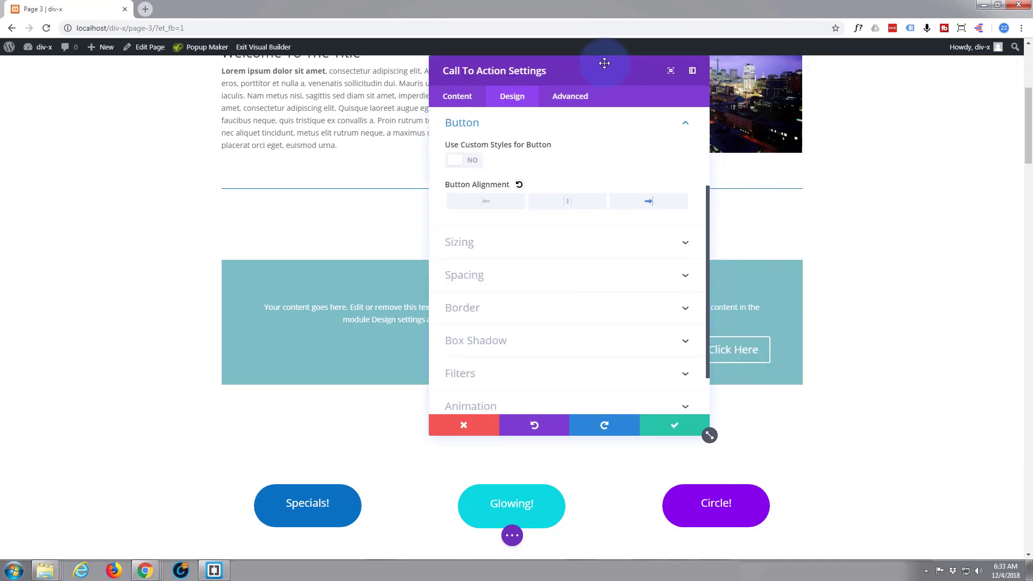
left_click(675, 426)
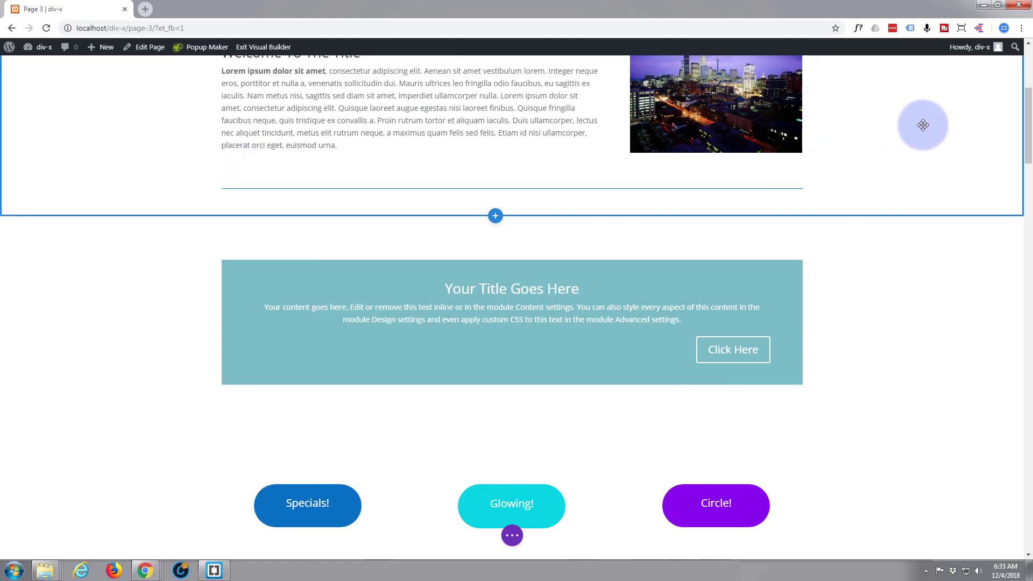
Preview the call-to-action section in the browser's mobile device emulation, then return to the desktop view
key("ctrl+shift+i")
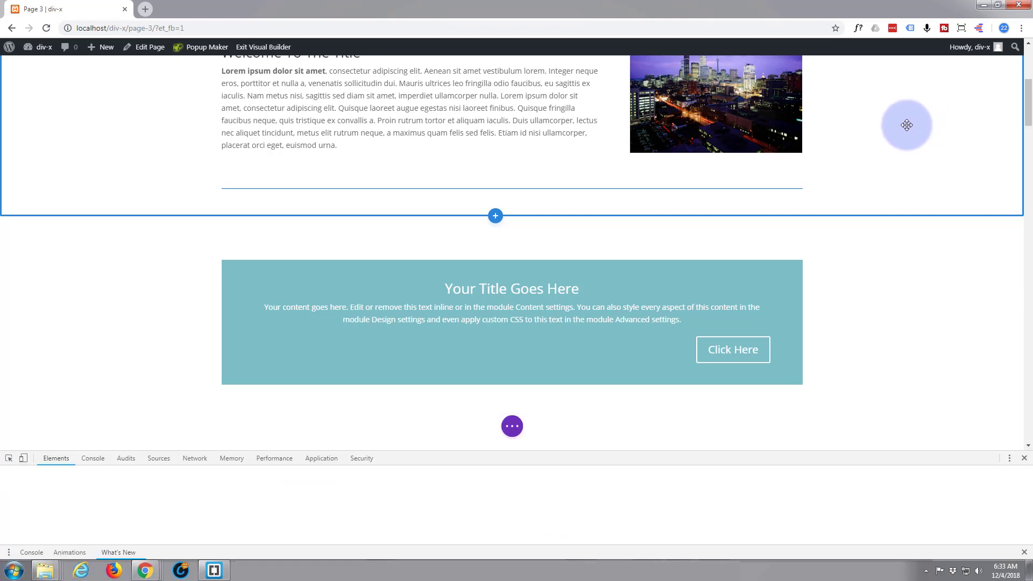
left_click(25, 459)
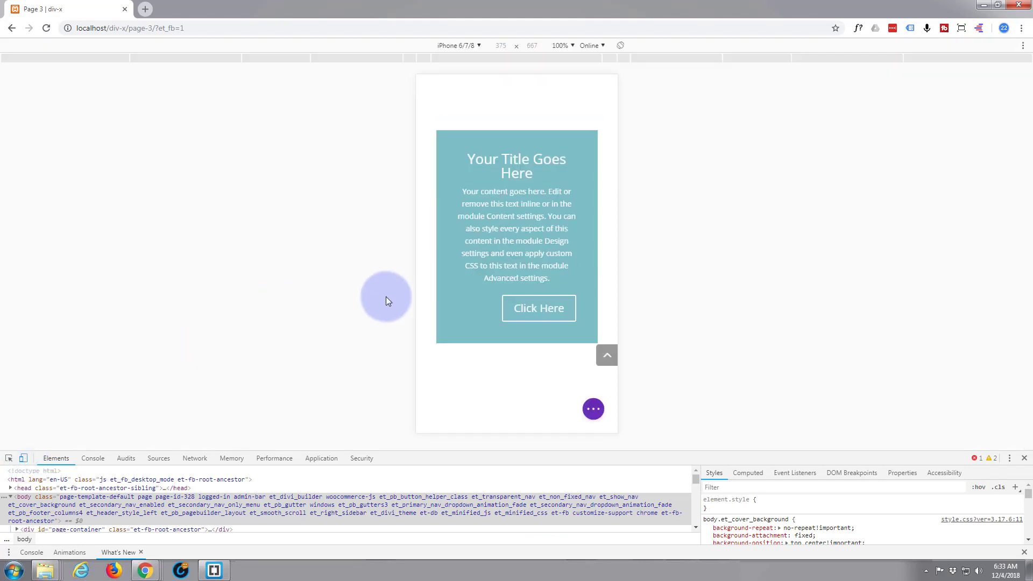
scroll(501, 306, "up", 2)
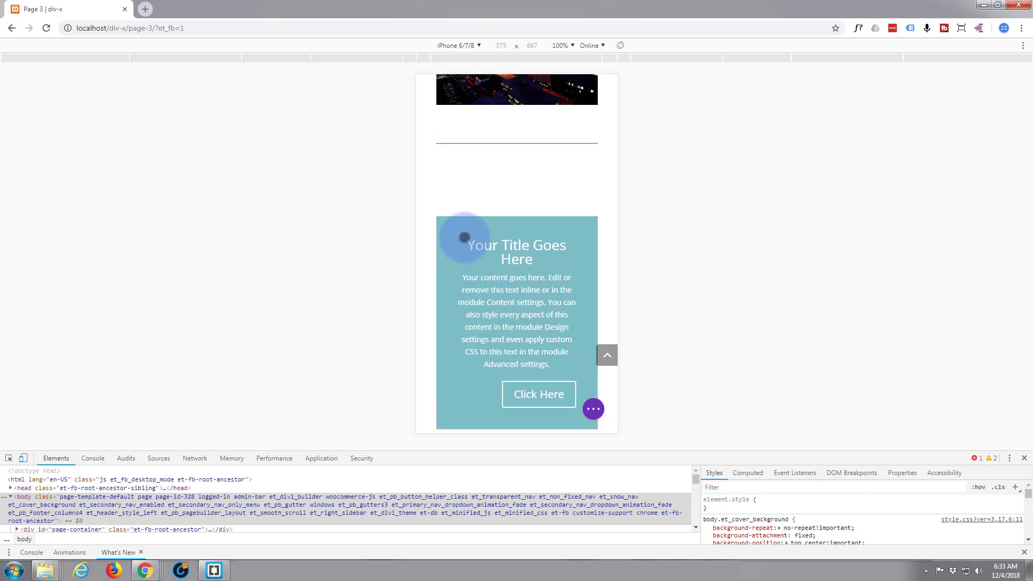
scroll(466, 253, "down", 3)
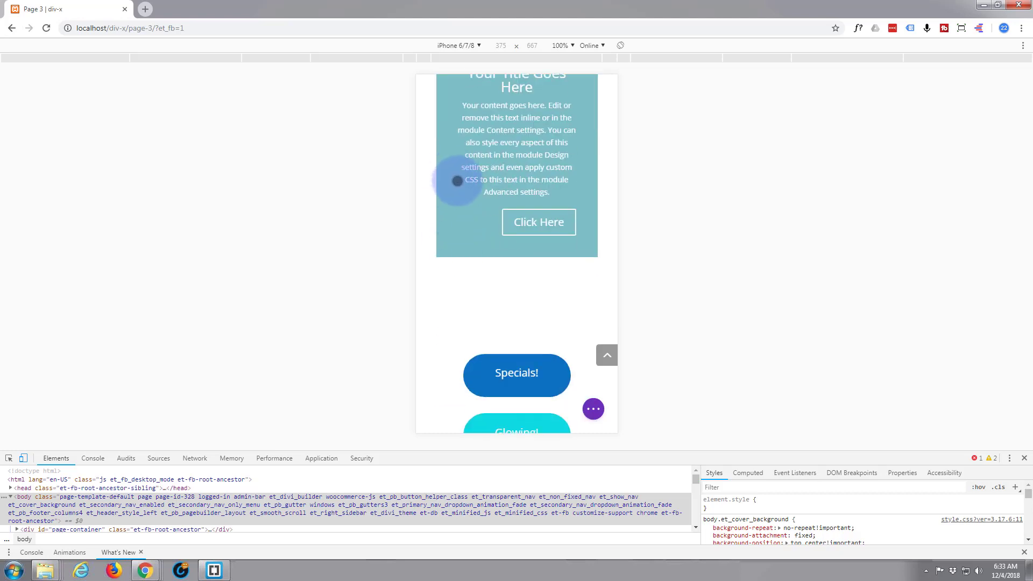
scroll(458, 180, "up", 2)
scroll(459, 184, "up", 2)
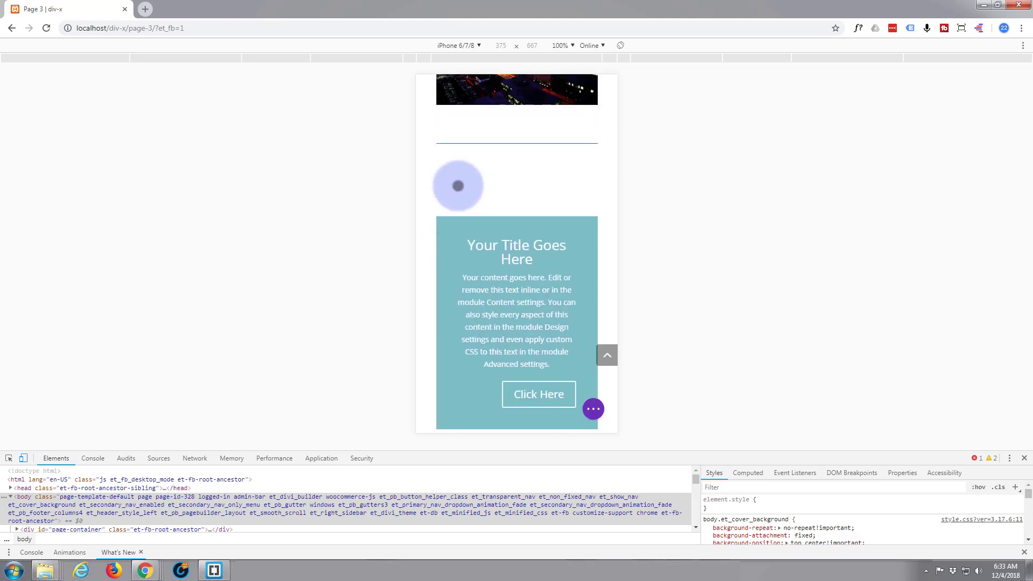
scroll(458, 186, "down", 3)
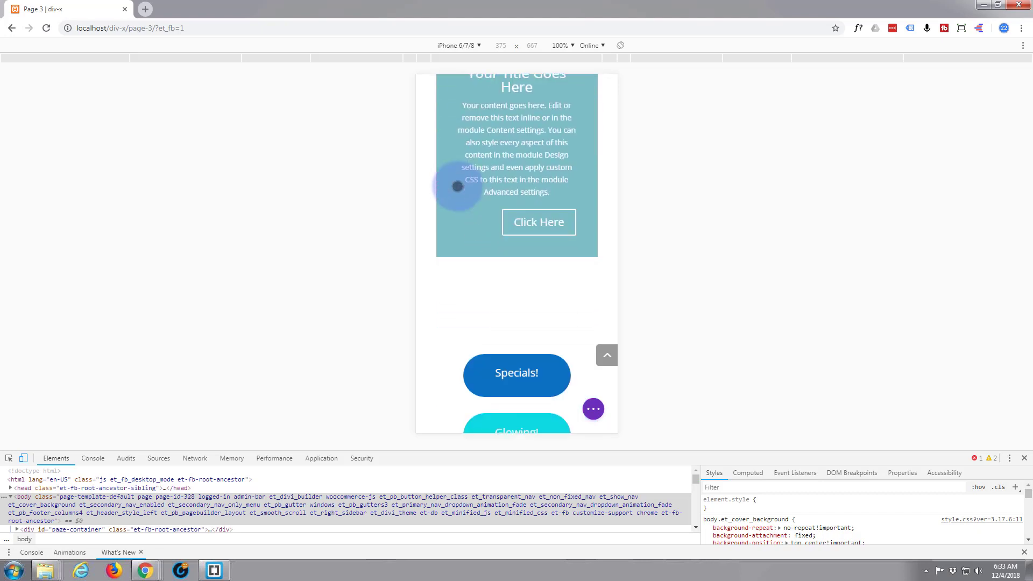
scroll(457, 186, "up", 2)
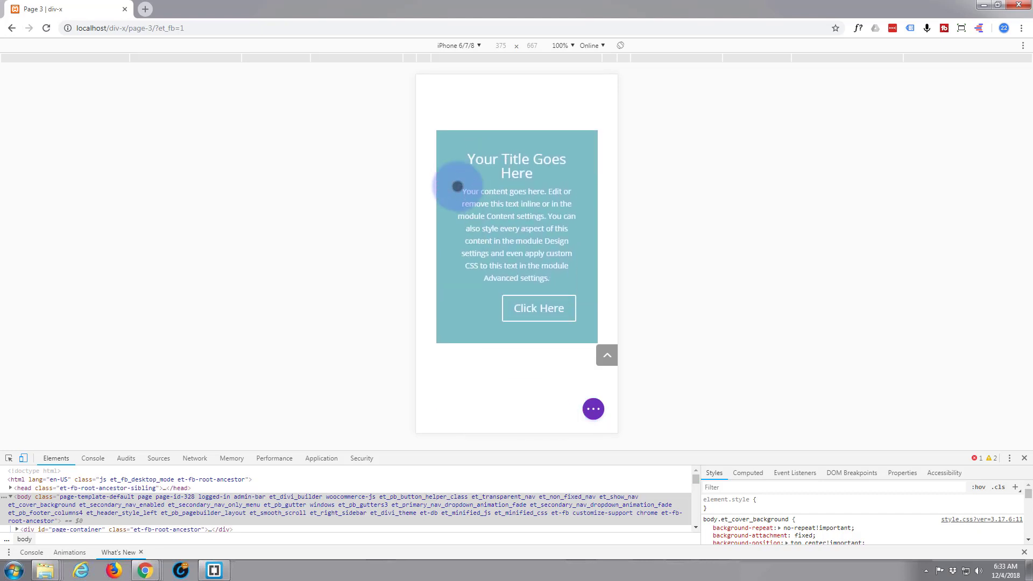
scroll(458, 186, "up", 3)
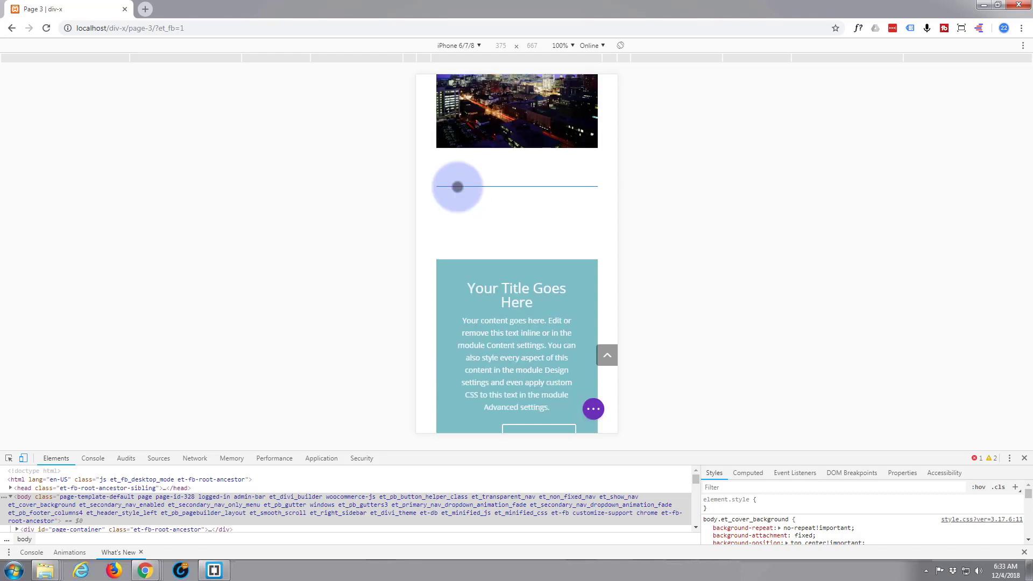
scroll(458, 186, "down", 3)
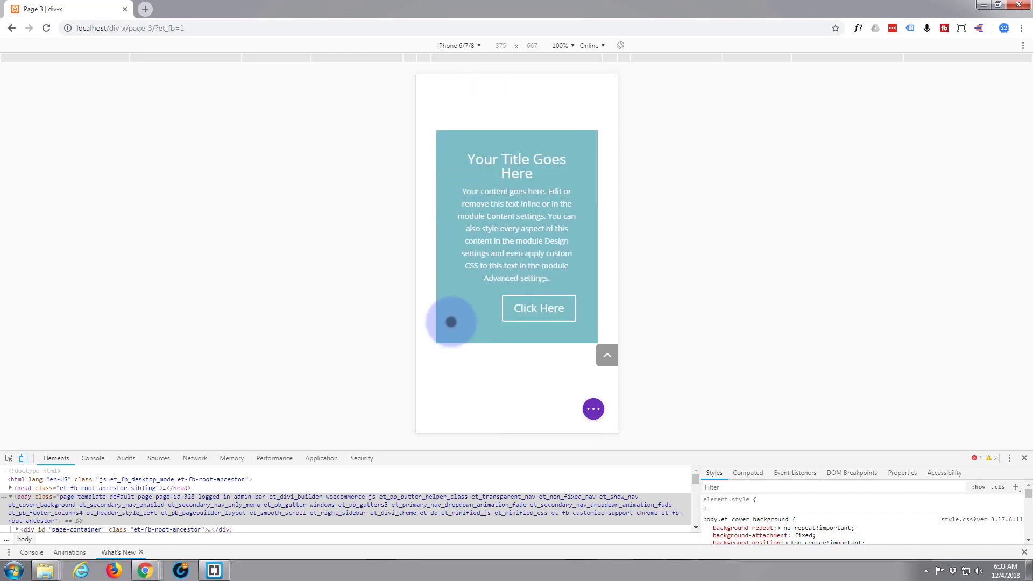
scroll(456, 319, "up", 2)
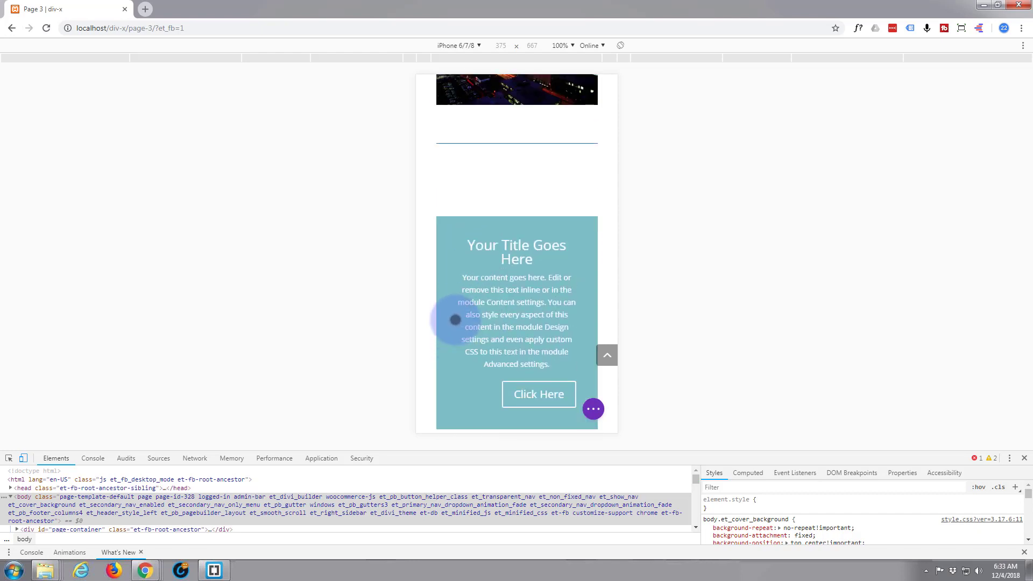
left_click(24, 461)
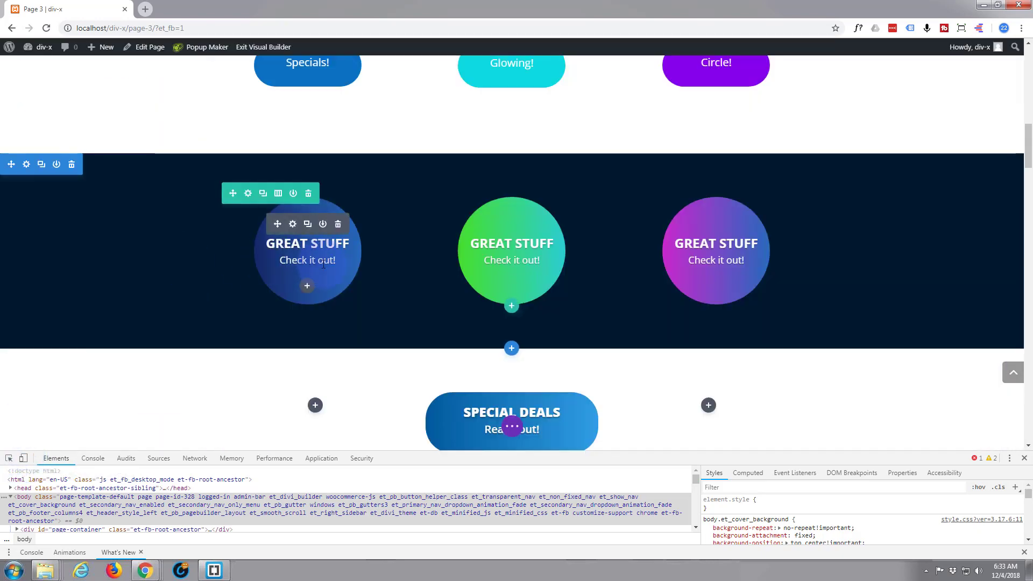
Duplicate the call-to-action module twice
scroll(383, 278, "up", 5)
scroll(386, 277, "up", 4)
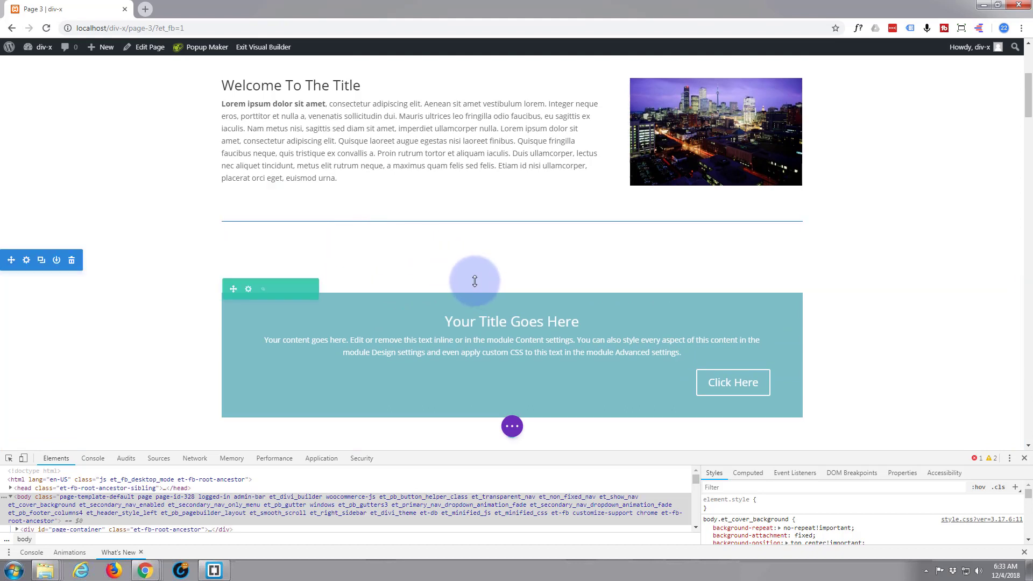
scroll(465, 264, "down", 1)
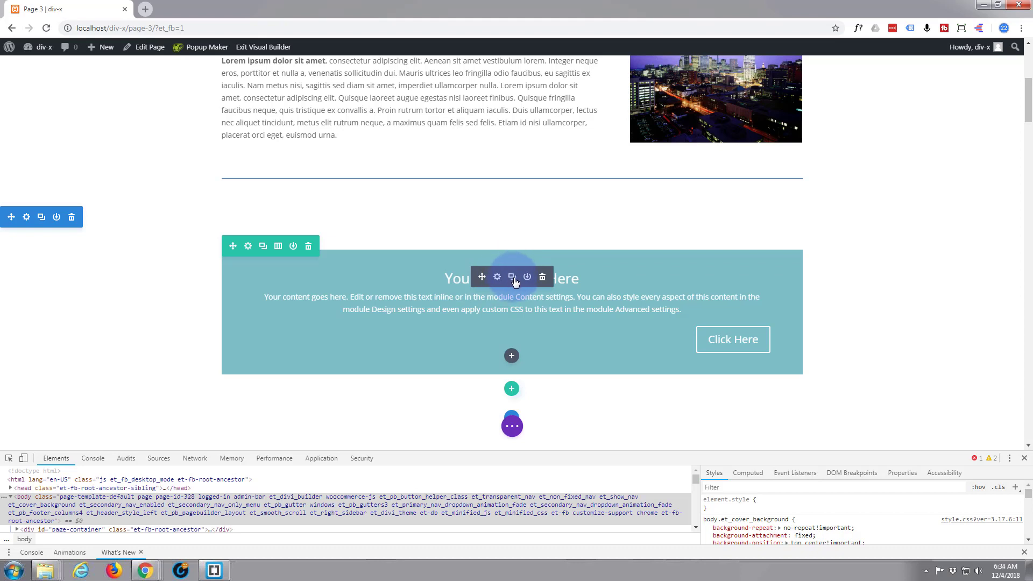
left_click(512, 278)
scroll(493, 264, "down", 3)
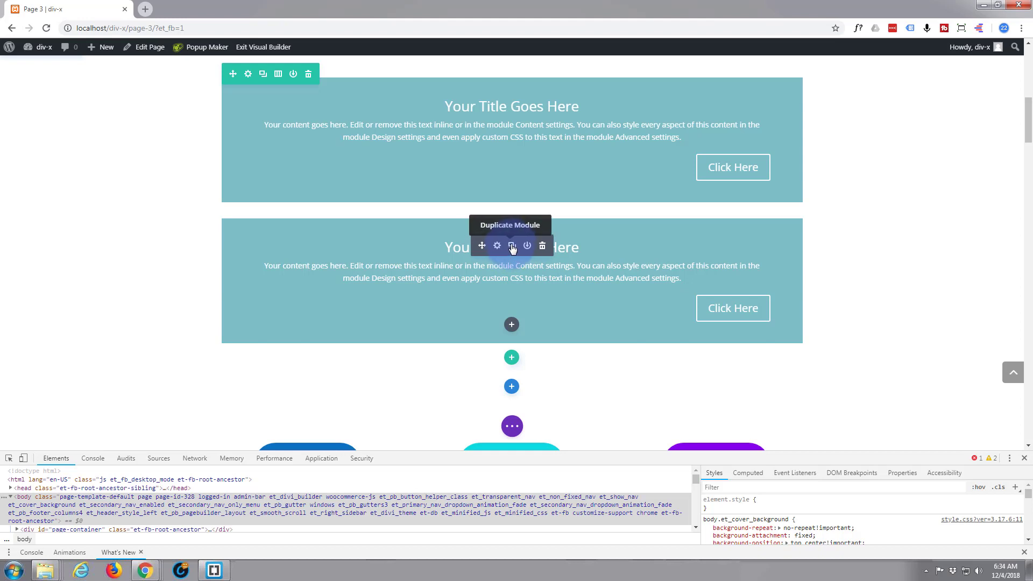
left_click(512, 247)
scroll(472, 272, "up", 2)
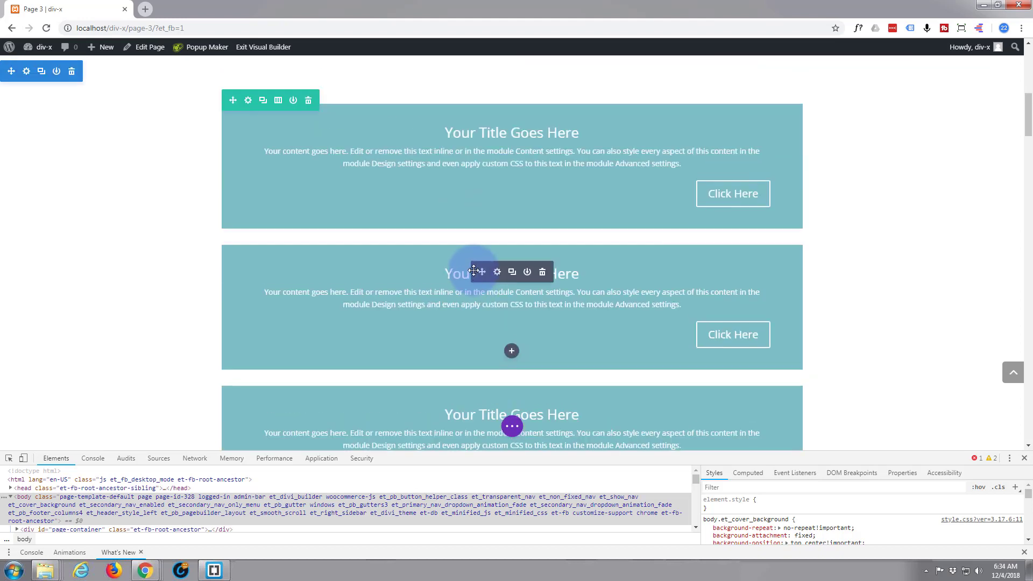
Open the second call-to-action module's button design settings and set its button alignment to center
mouse_move(554, 281)
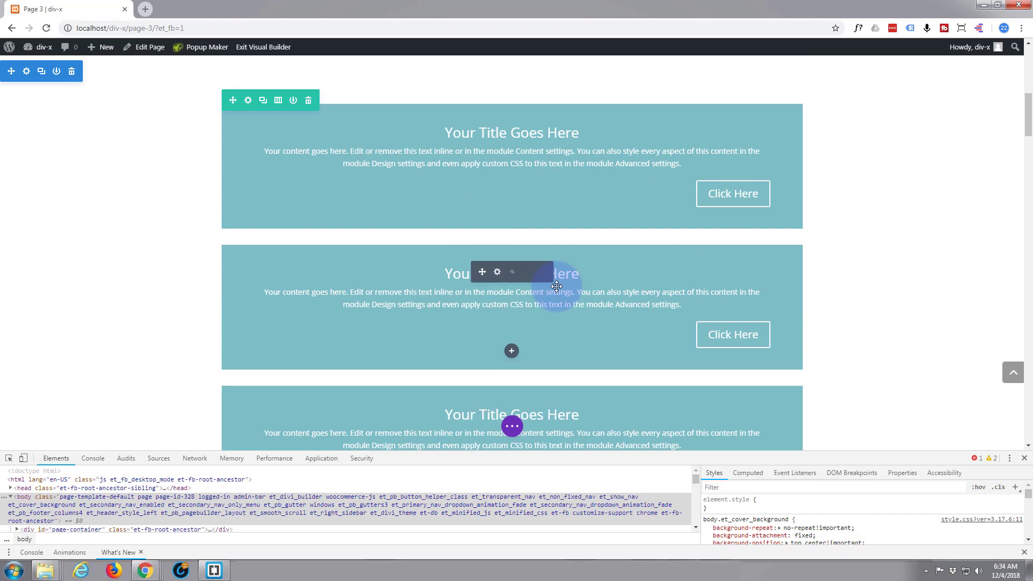
left_click(497, 273)
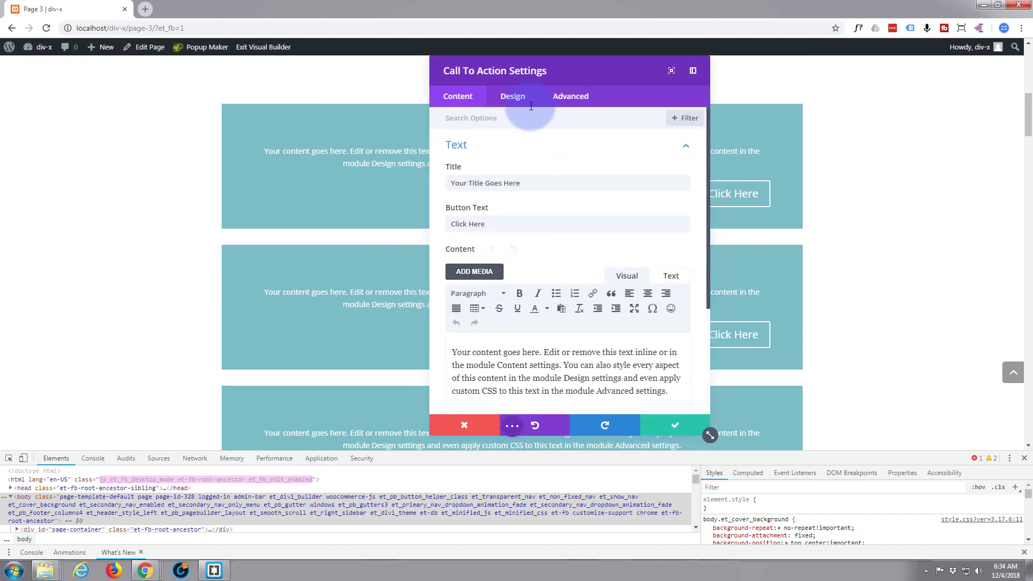
left_click(515, 98)
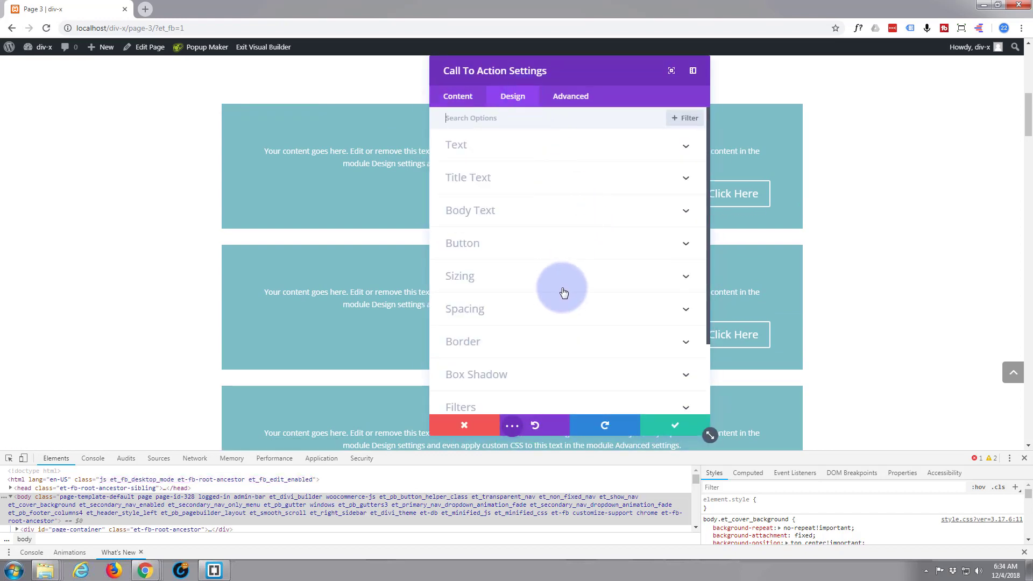
left_click(559, 251)
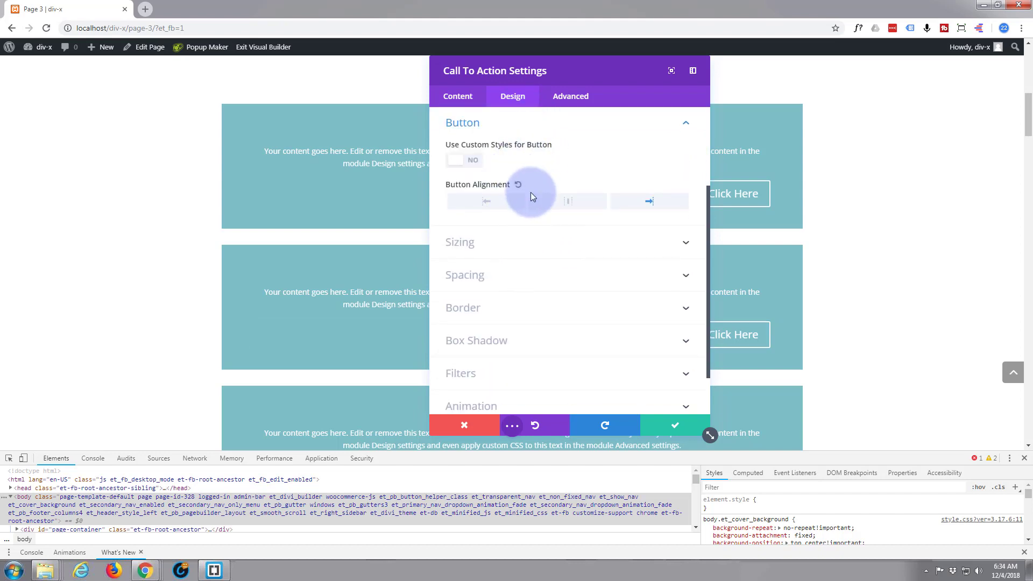
left_click_drag(587, 75, 941, 70)
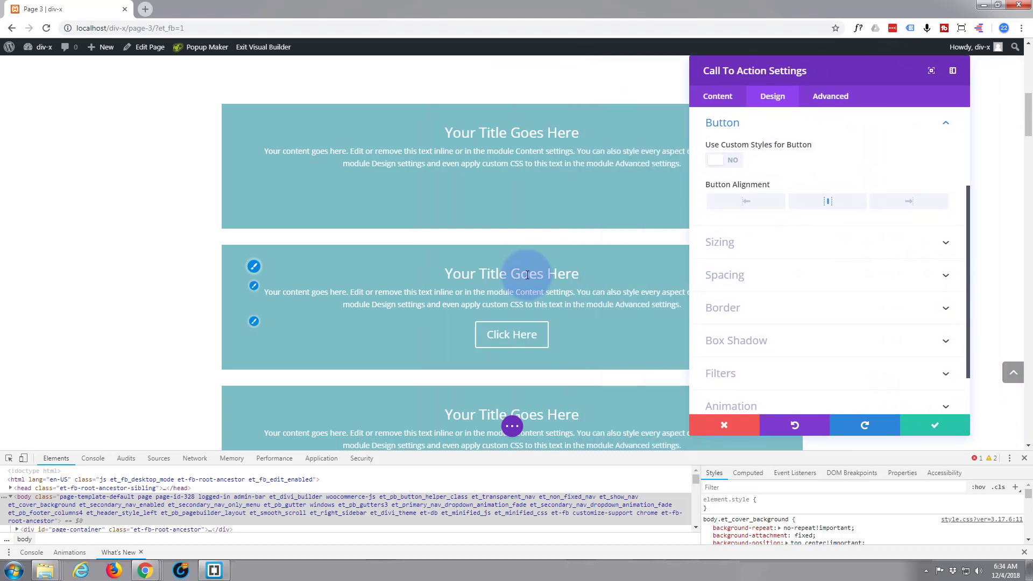
Save the second module, then set the third call-to-action module's button alignment to left and save it
left_click(934, 425)
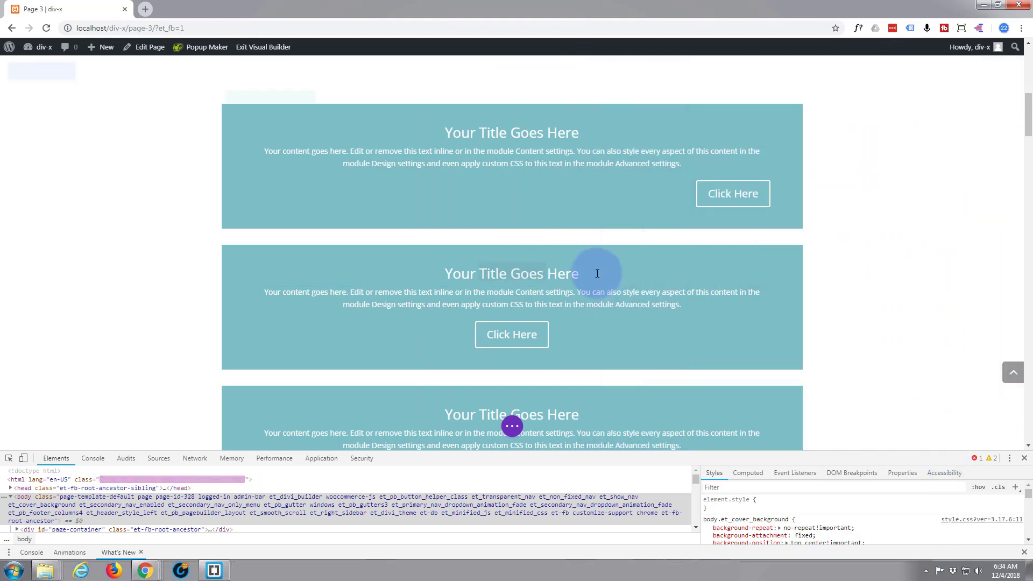
scroll(595, 272, "down", 3)
left_click(504, 241)
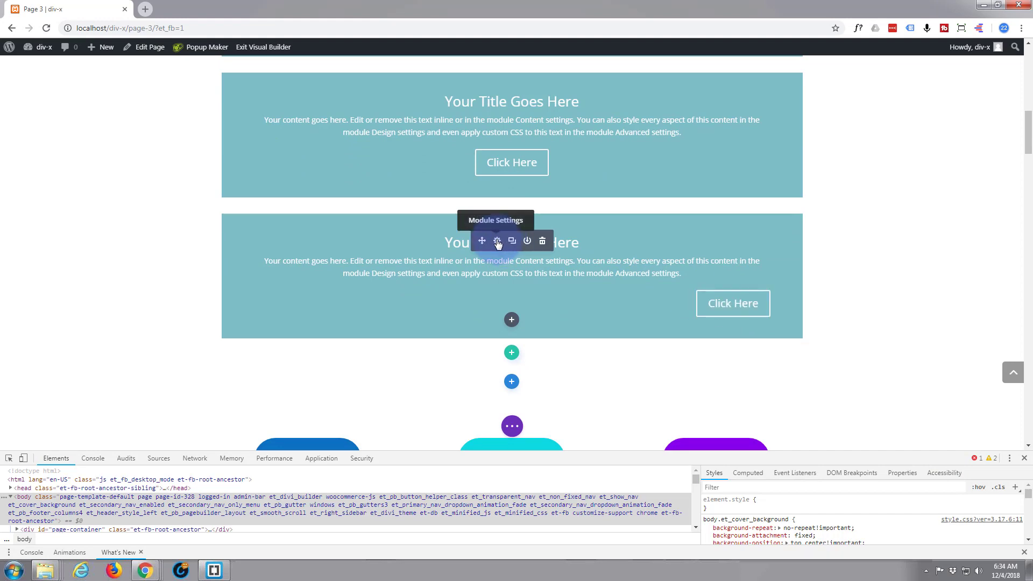
left_click(772, 96)
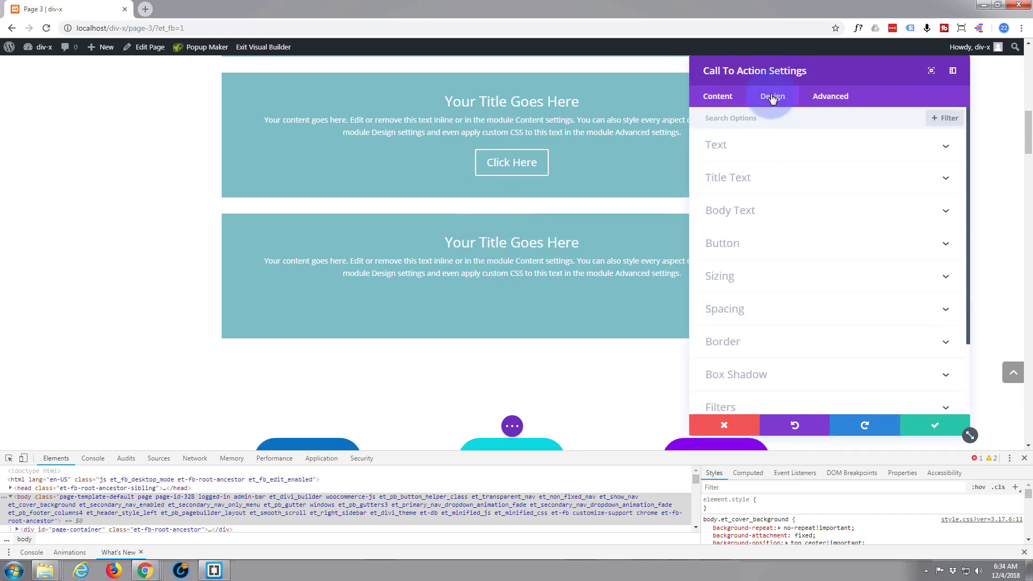
left_click(809, 245)
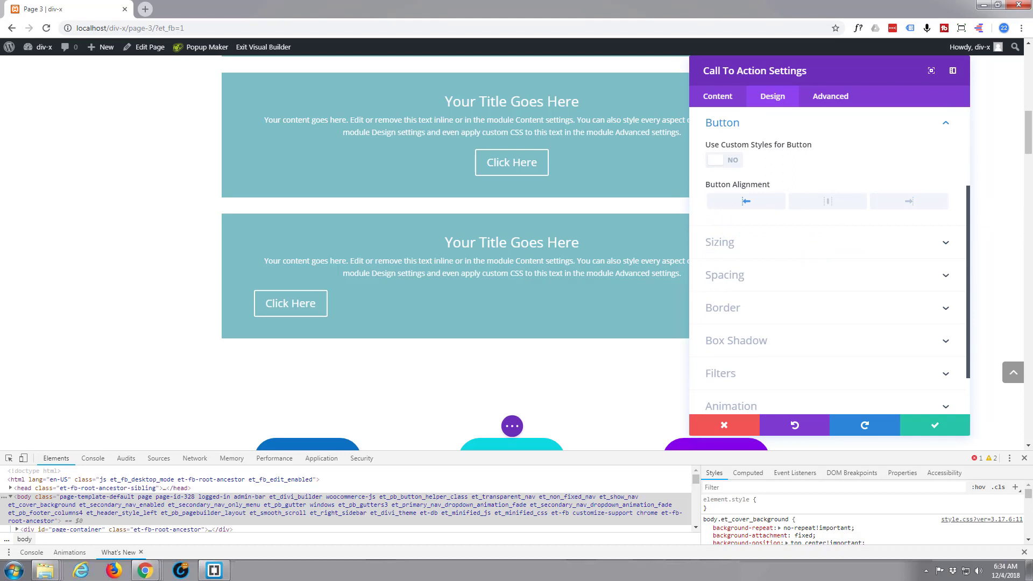
left_click(939, 428)
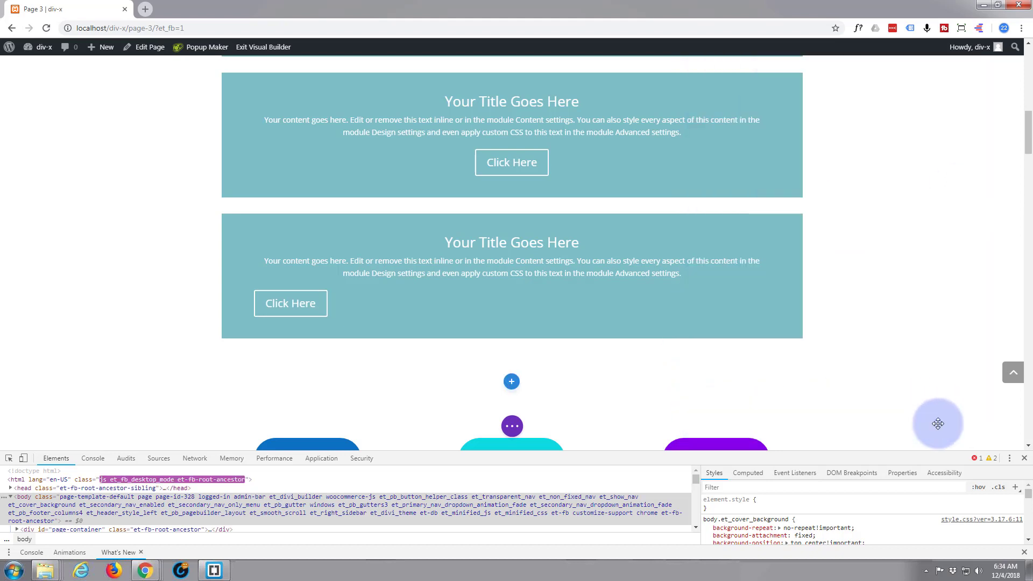
Disable the first call-to-action module on phone and tablet in its visibility settings and save
scroll(421, 367, "up", 2)
scroll(421, 368, "up", 4)
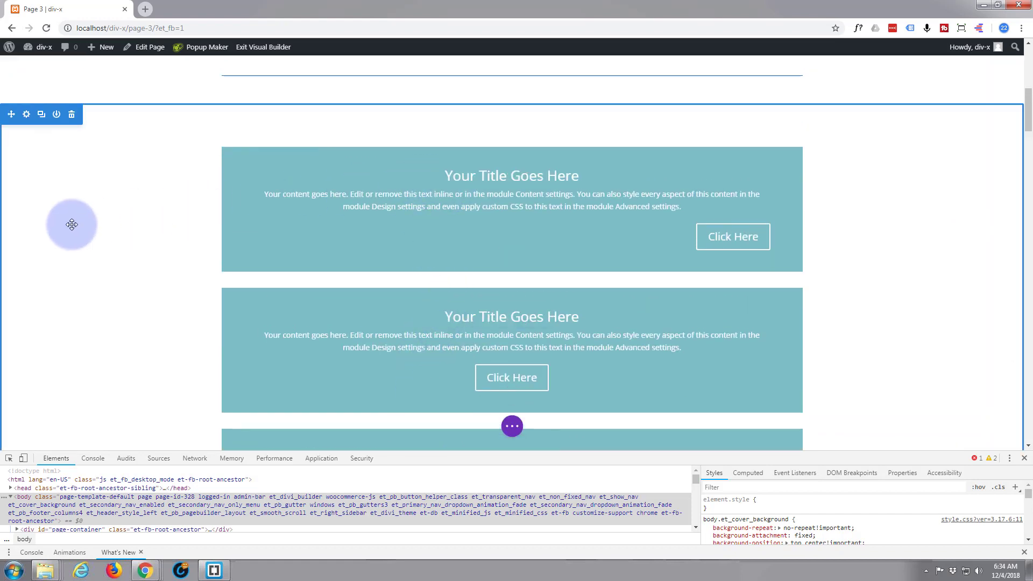
scroll(72, 224, "down", 2)
scroll(438, 145, "up", 1)
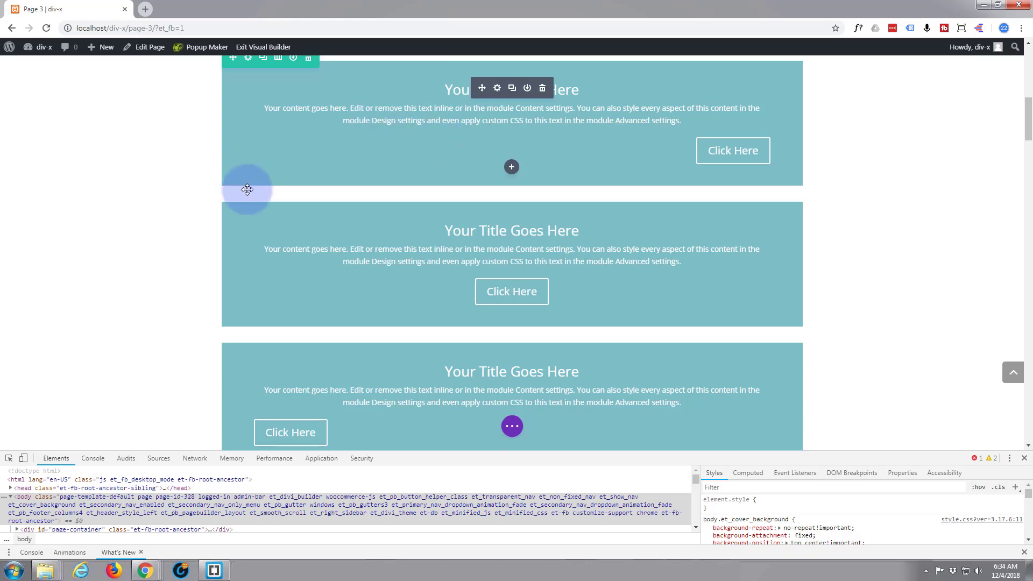
scroll(397, 215, "down", 2)
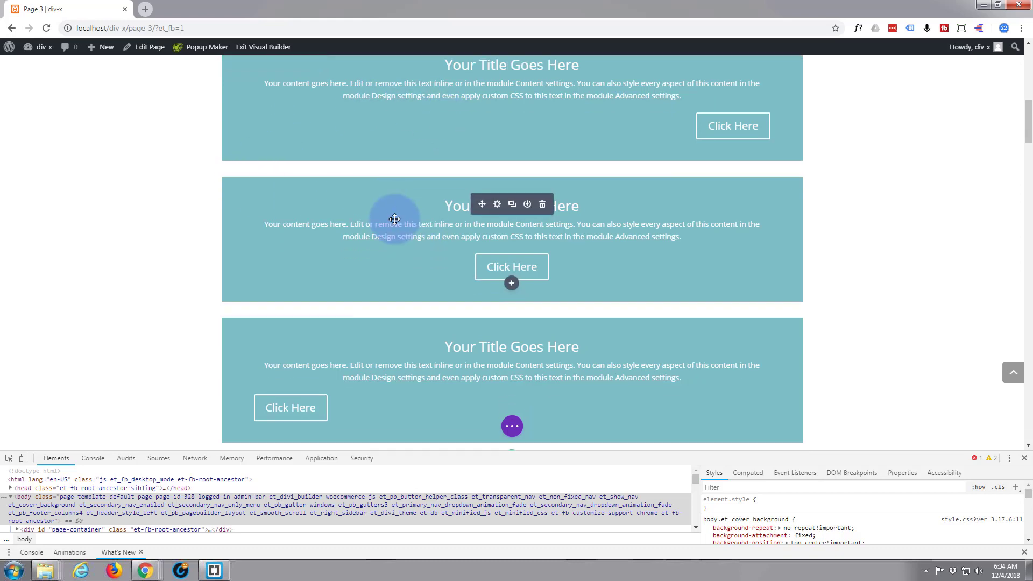
scroll(397, 322, "up", 3)
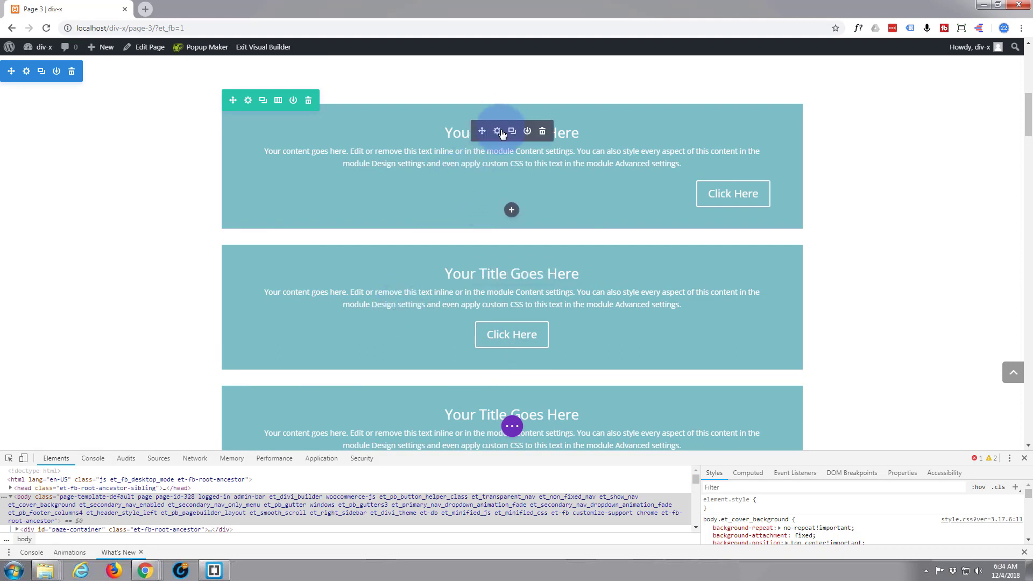
left_click(498, 132)
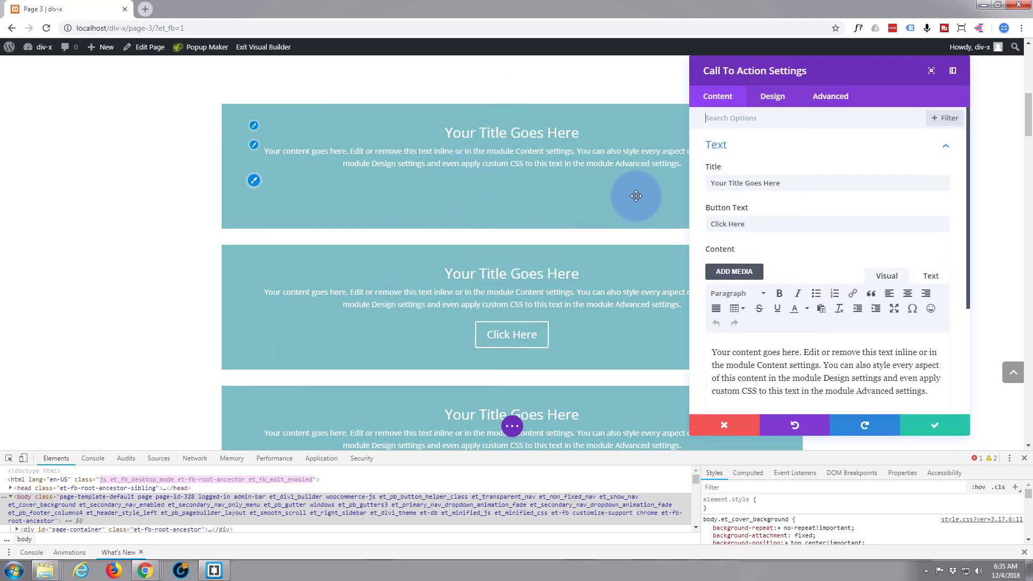
scroll(743, 192, "down", 2)
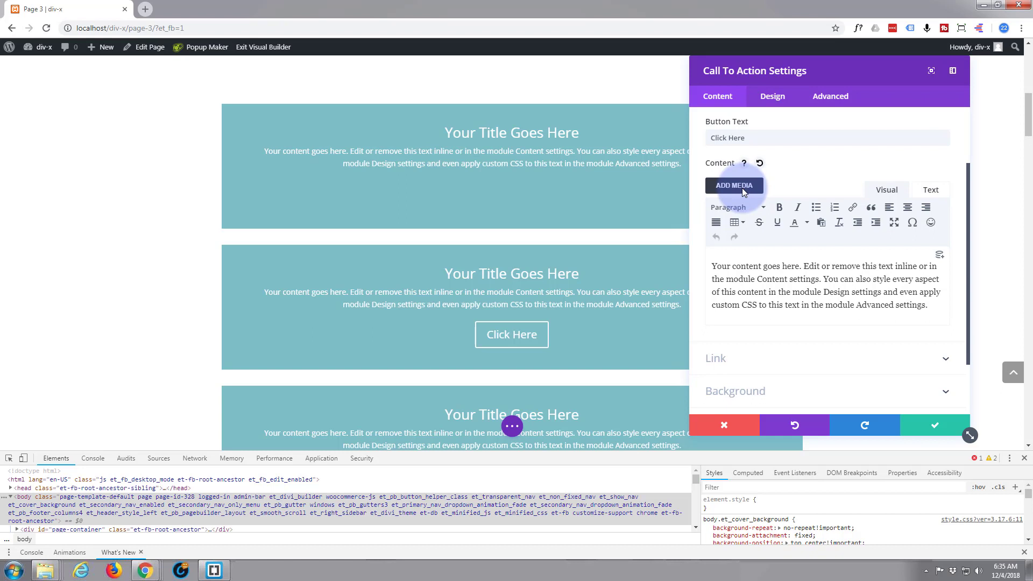
left_click(841, 97)
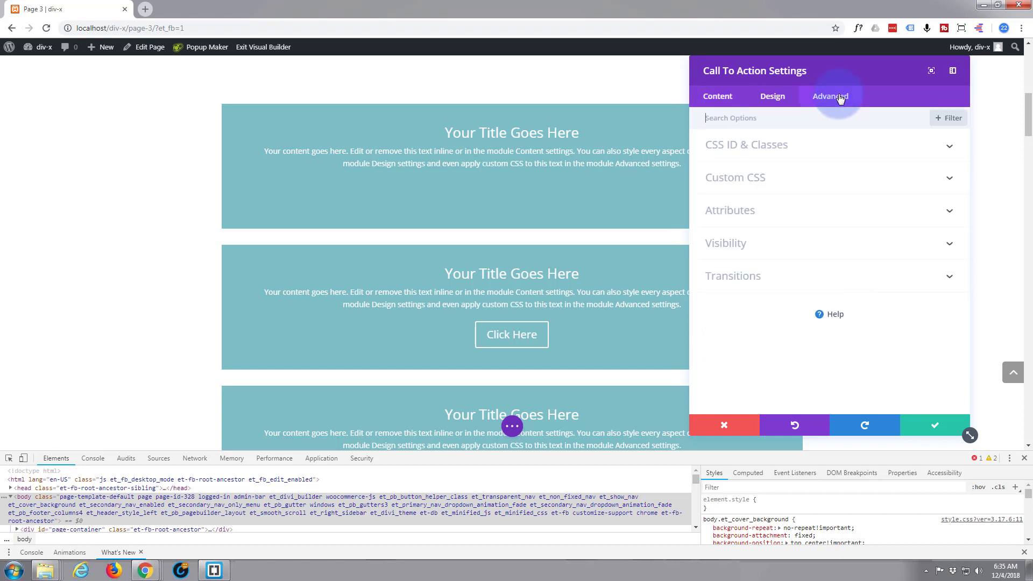
left_click(755, 245)
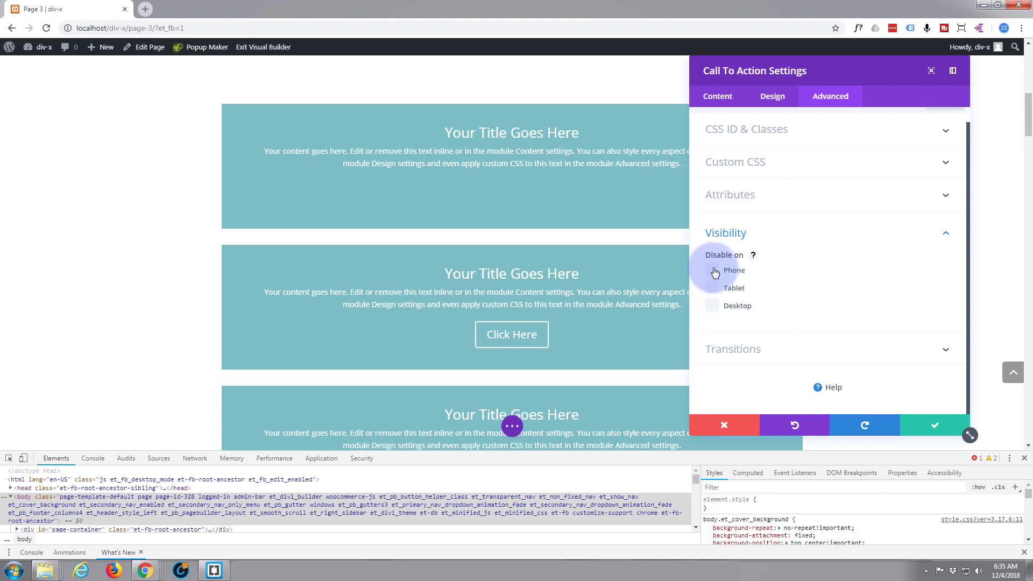
left_click(714, 289)
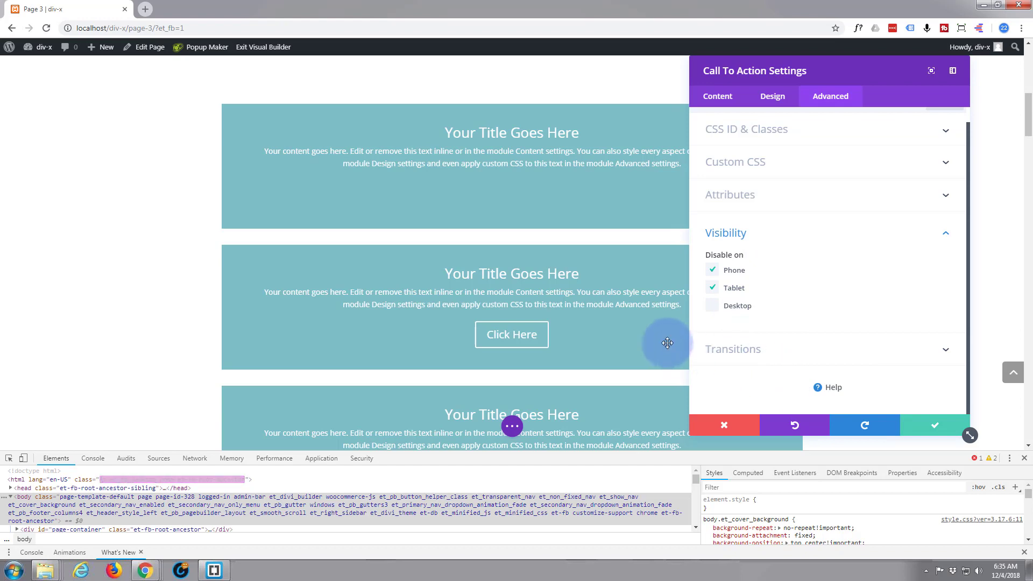
left_click(935, 425)
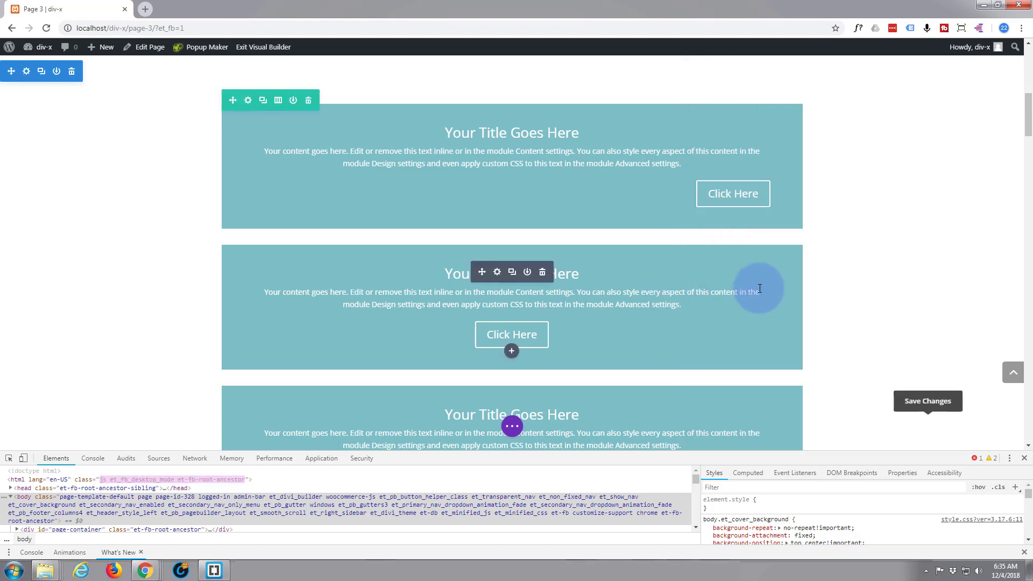
Disable the second call-to-action module on phone and desktop in its visibility settings and save
left_click(497, 273)
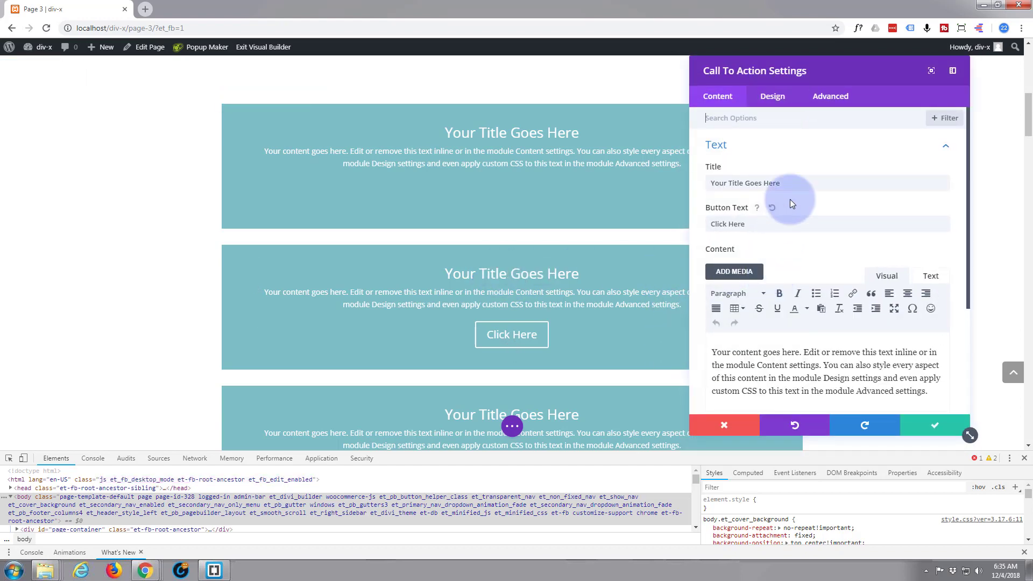
left_click(842, 106)
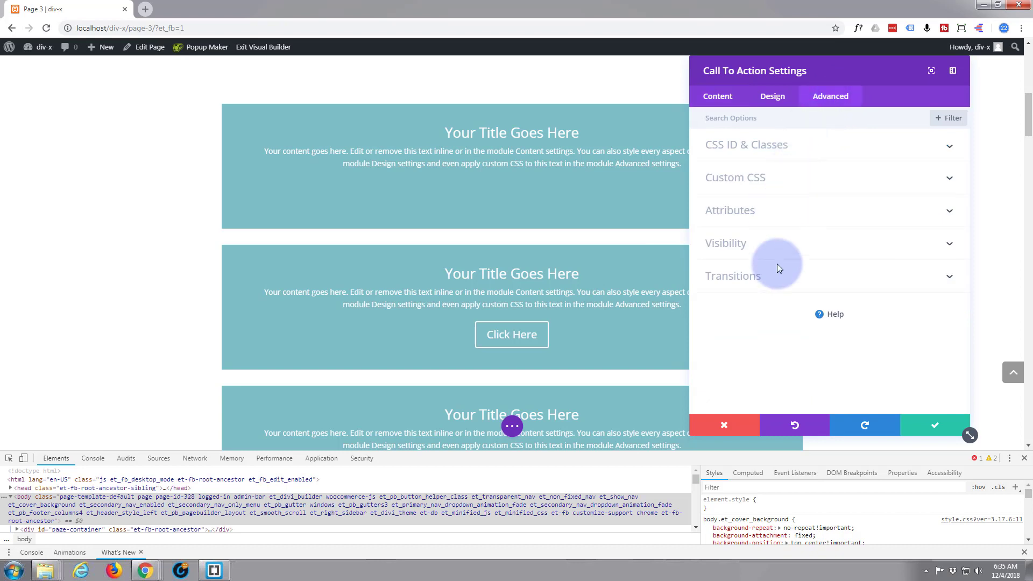
left_click(790, 248)
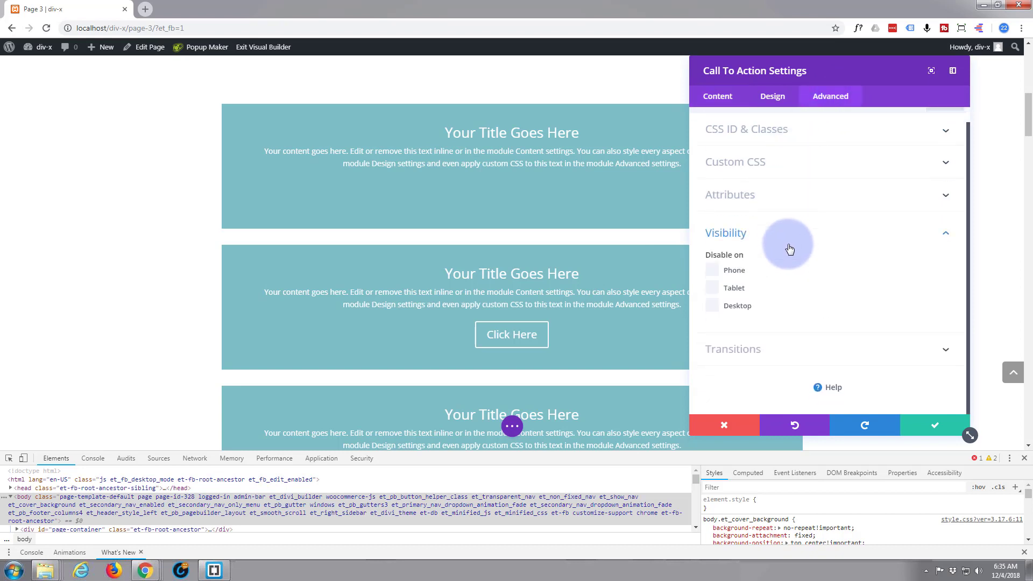
left_click(715, 271)
left_click(713, 310)
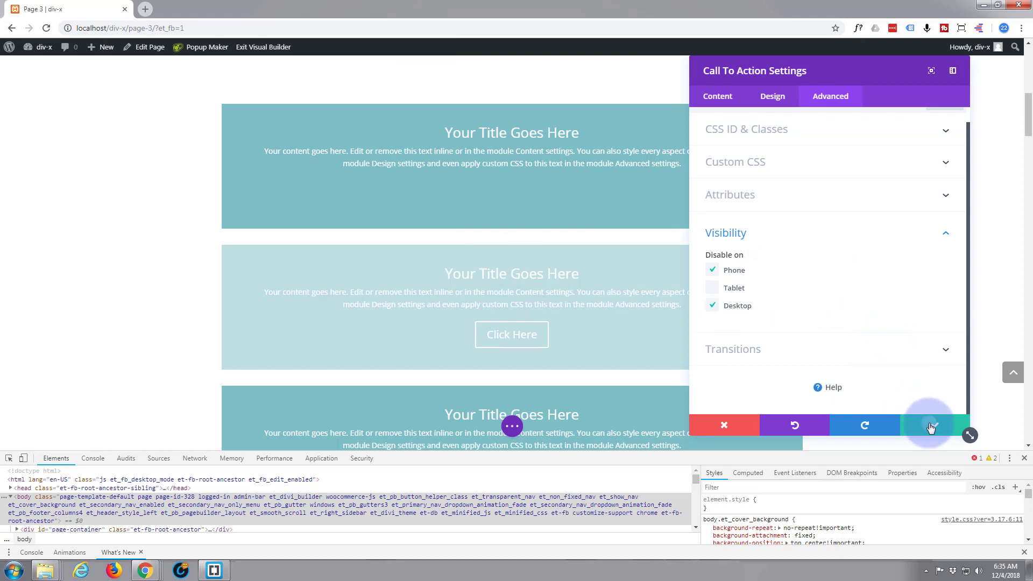
left_click(931, 428)
Disable the third call-to-action module on tablet and desktop in its visibility settings and save
scroll(657, 358, "down", 3)
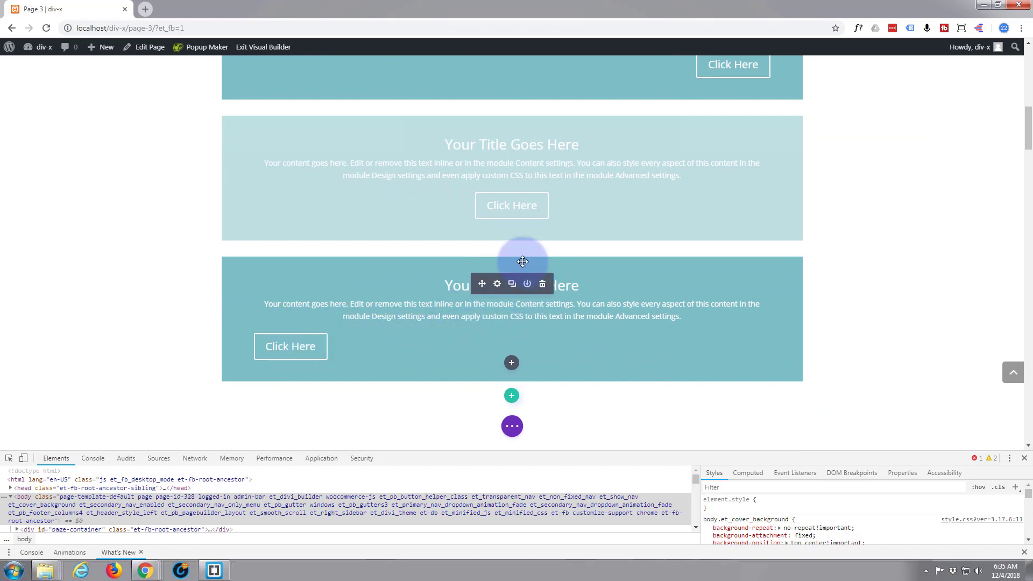
left_click(497, 285)
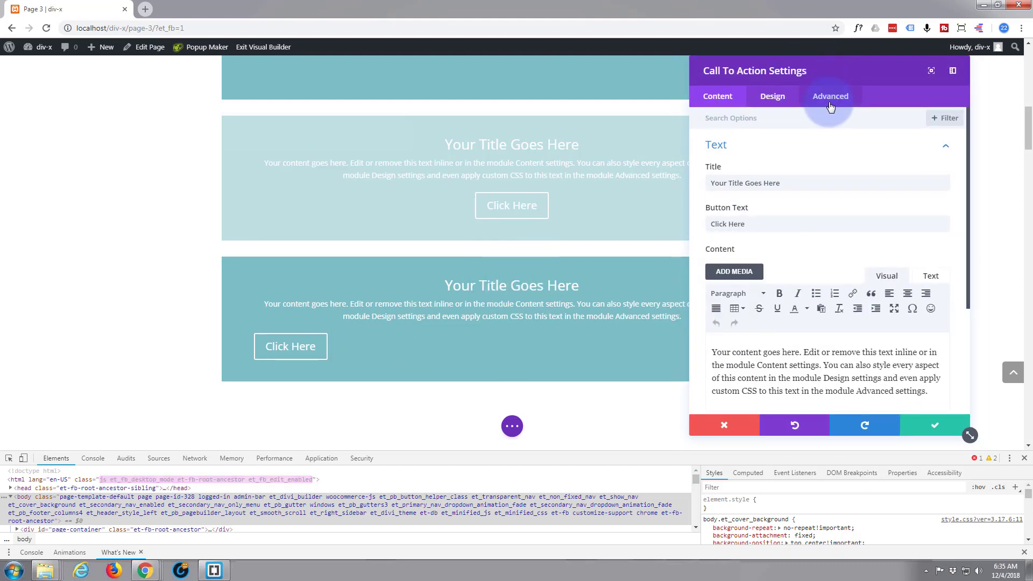
left_click(830, 99)
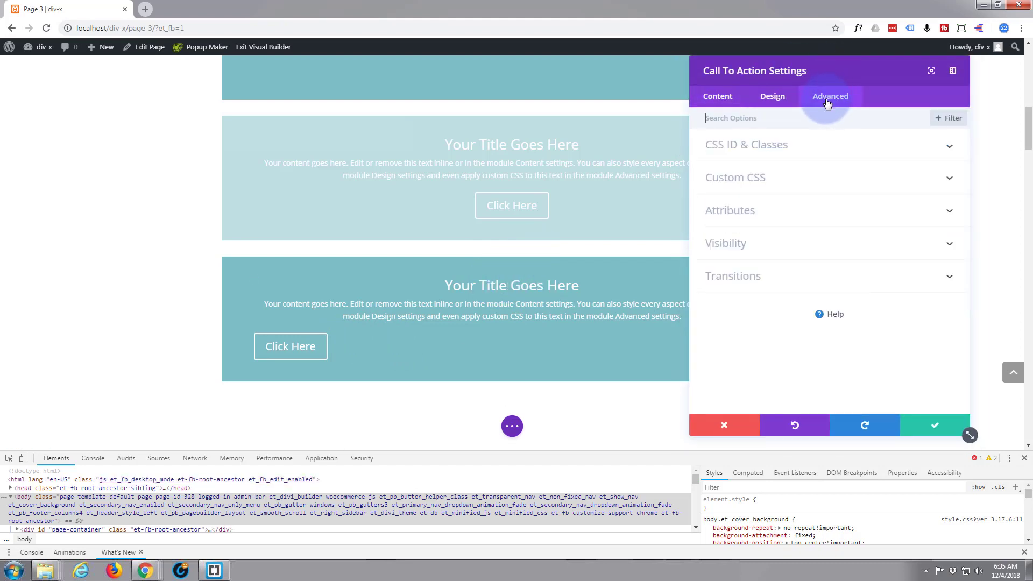
left_click(832, 247)
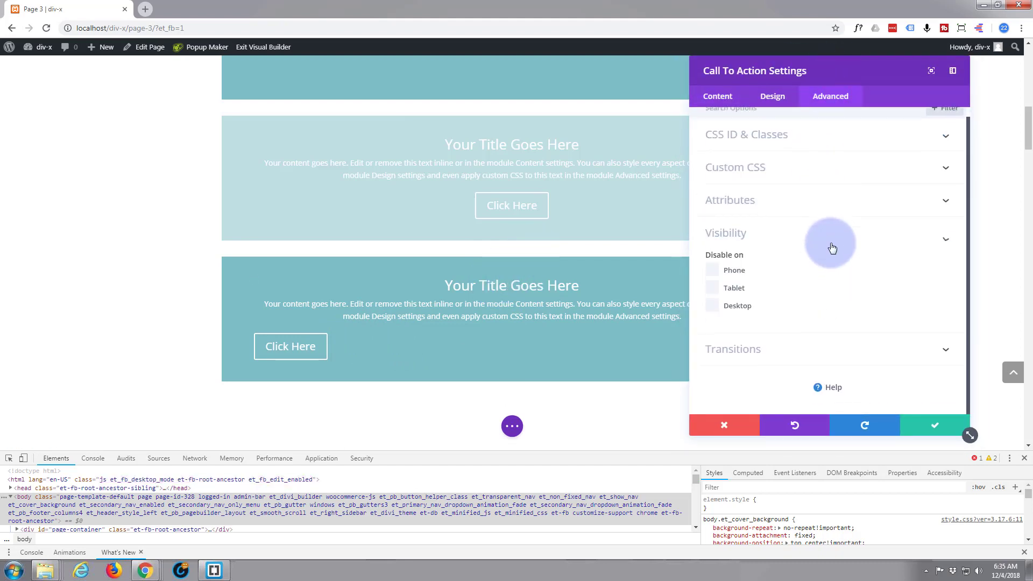
left_click(713, 289)
left_click(713, 306)
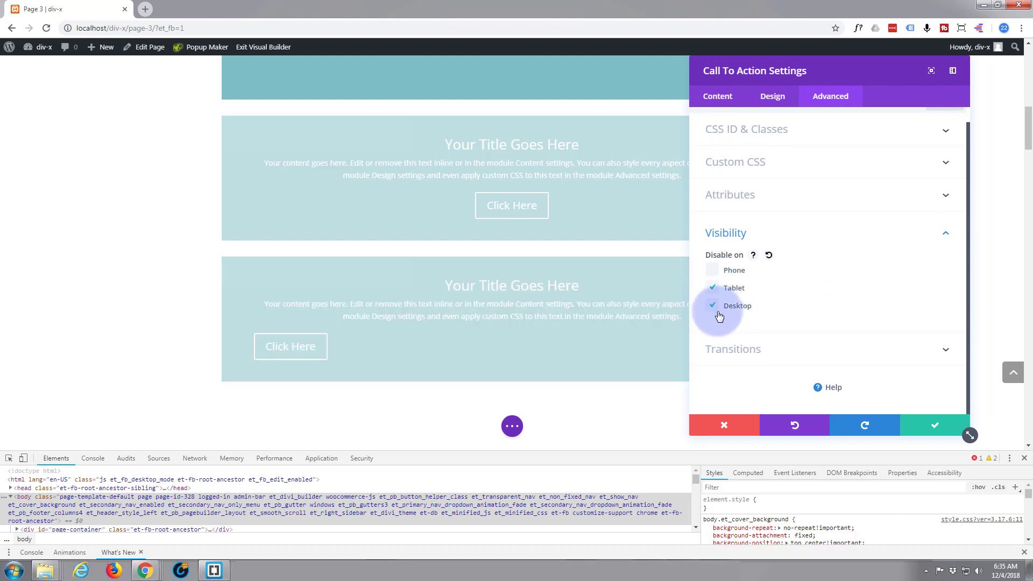
left_click(935, 426)
Preview the call-to-action modules in the browser's mobile device emulation, then return to the desktop view
scroll(875, 336, "up", 5)
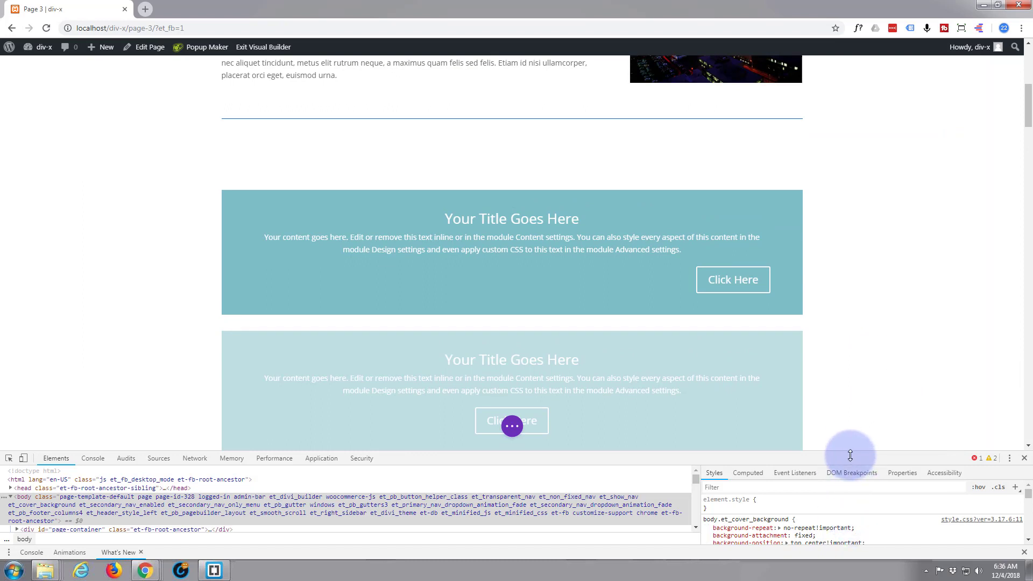
left_click_drag(851, 456, 853, 486)
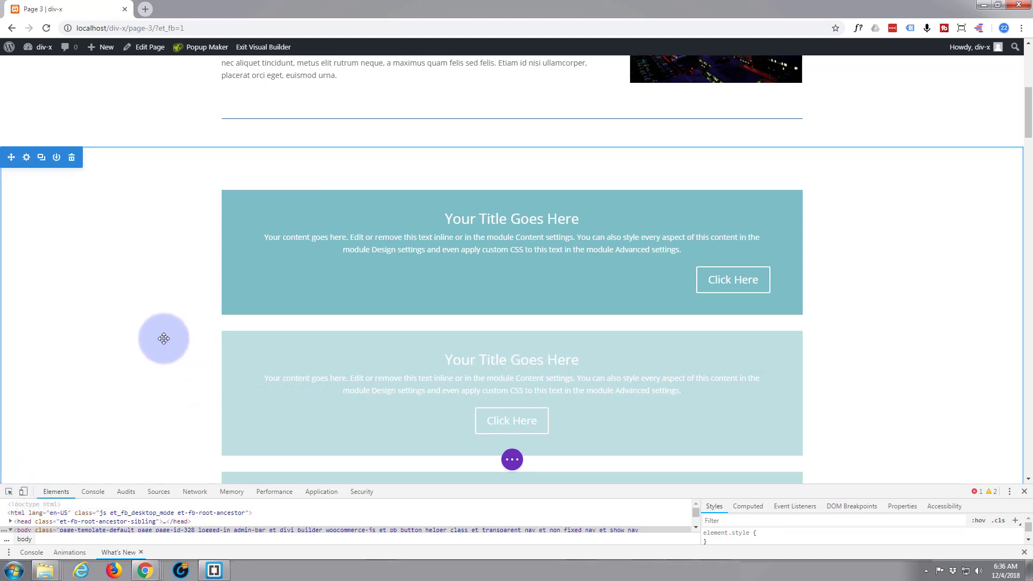
scroll(162, 337, "down", 3)
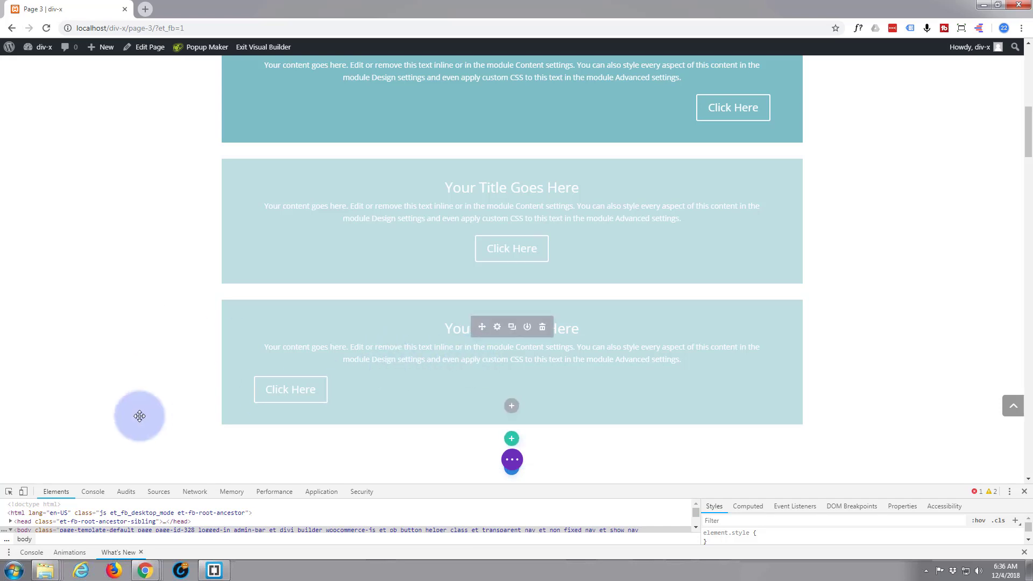
left_click(23, 493)
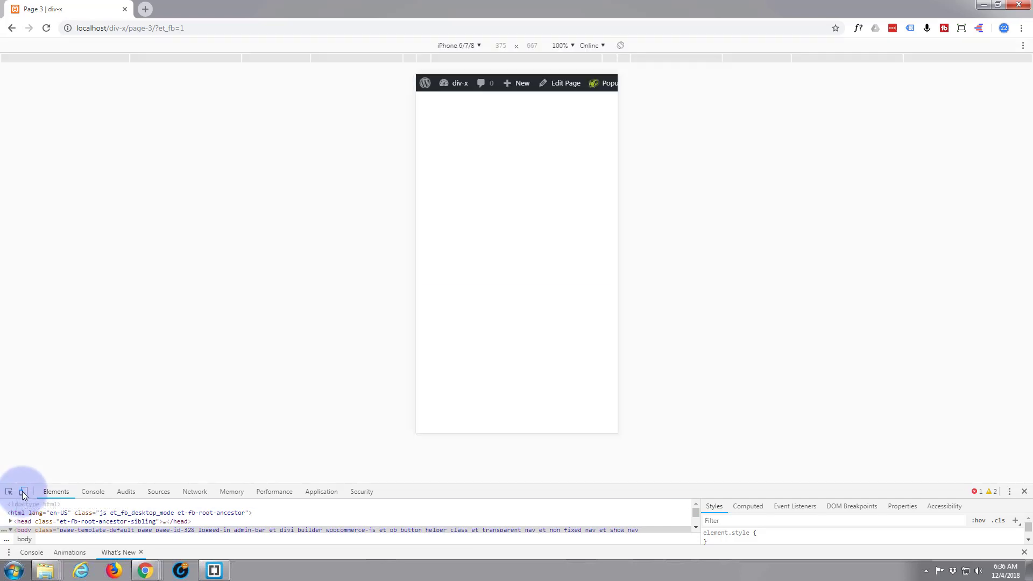
scroll(215, 332, "down", 1)
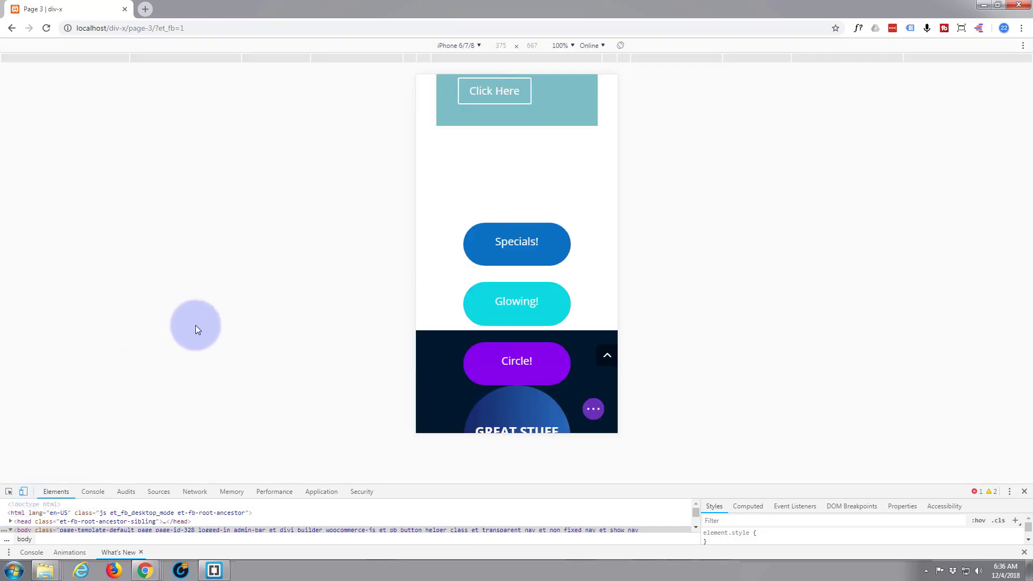
scroll(542, 257, "up", 6)
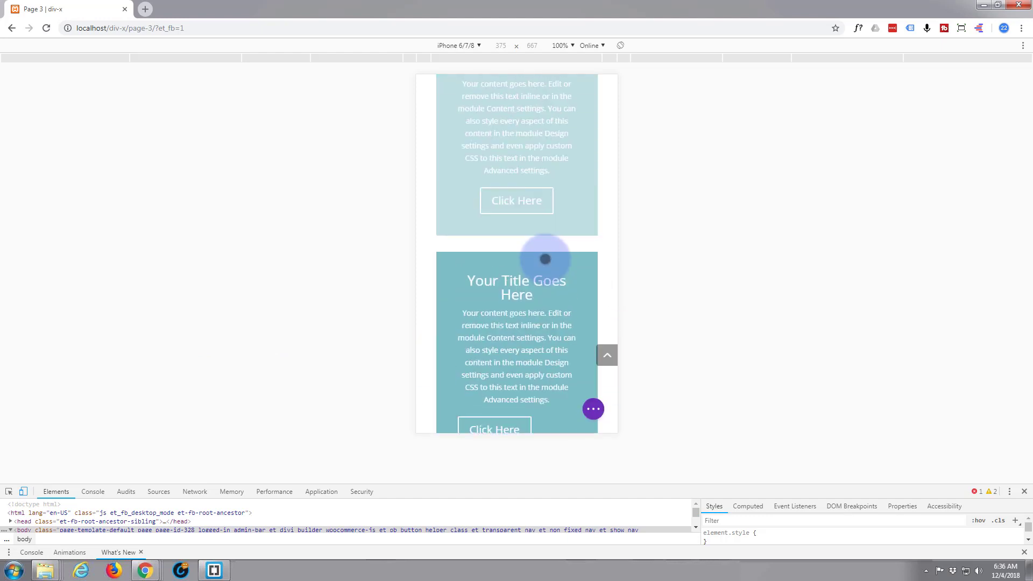
scroll(517, 260, "down", 2)
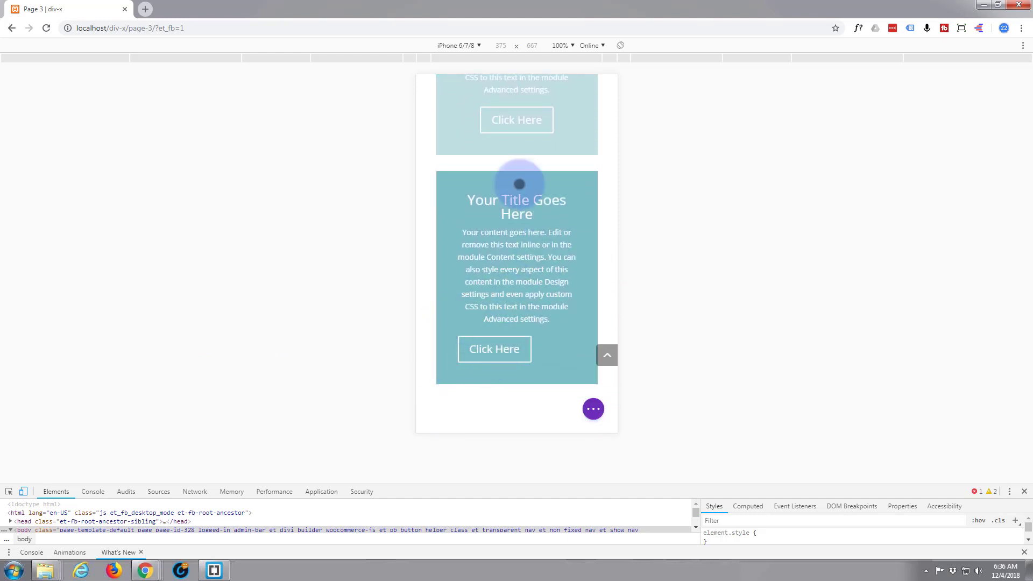
scroll(508, 226, "up", 2)
scroll(503, 247, "down", 1)
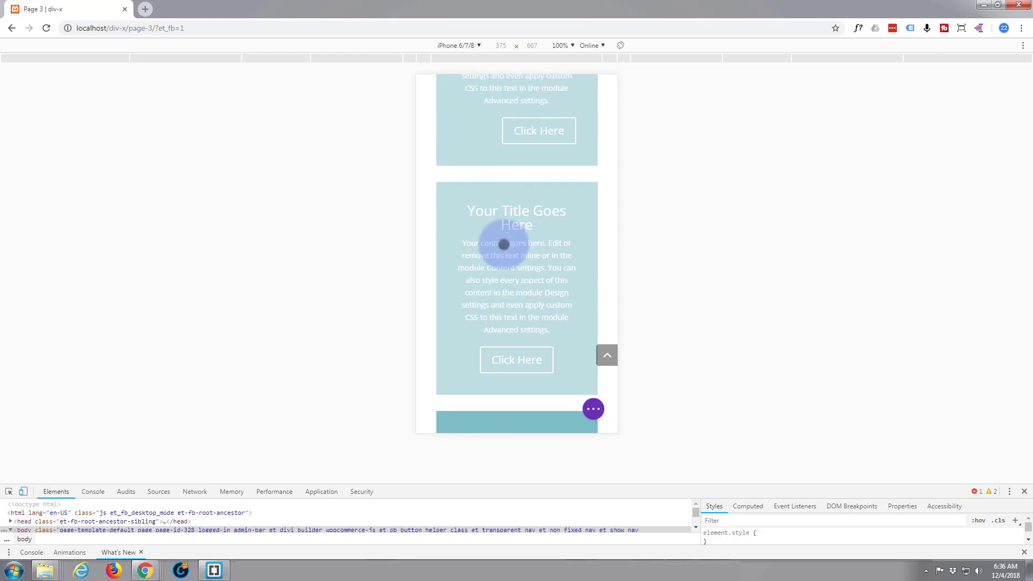
scroll(502, 220, "up", 2)
scroll(507, 237, "down", 5)
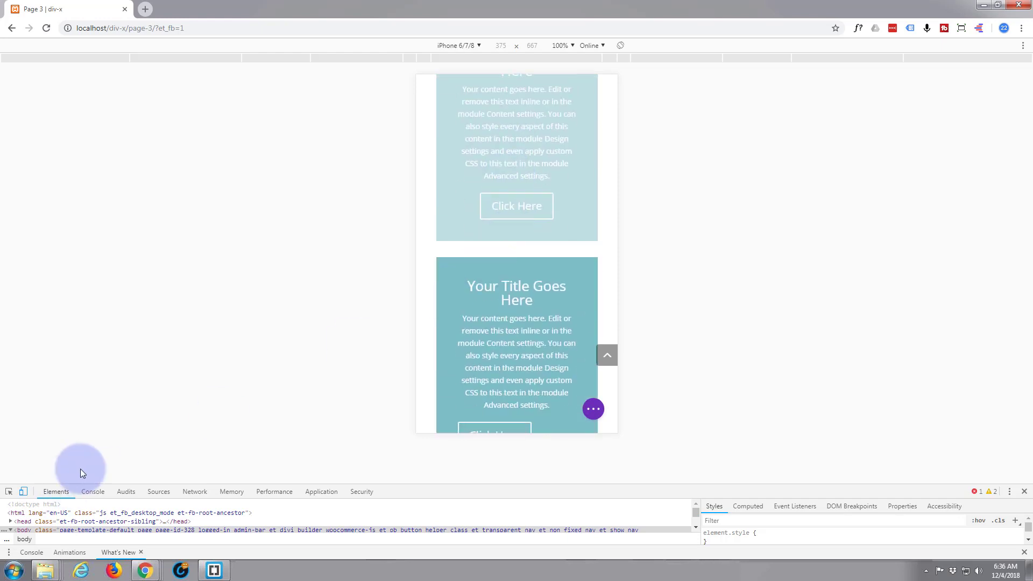
left_click(23, 492)
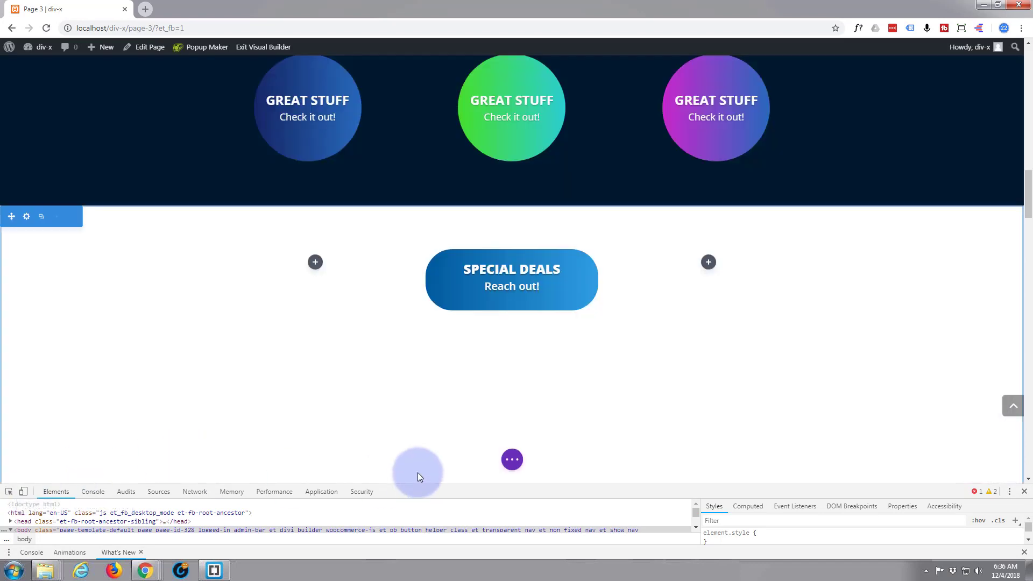
Save the page and close the developer tools
left_click(511, 460)
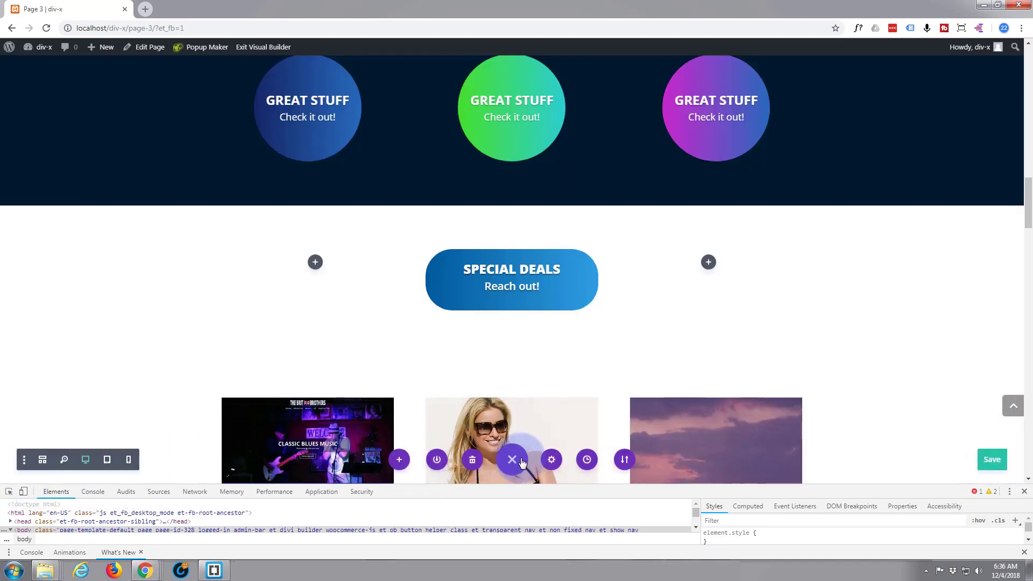
left_click(992, 460)
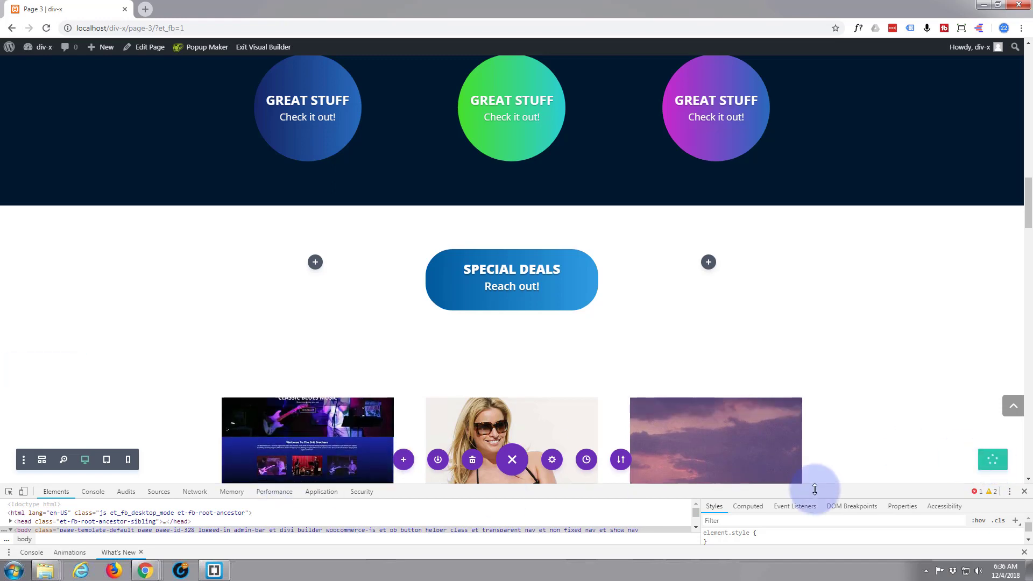
left_click(1024, 491)
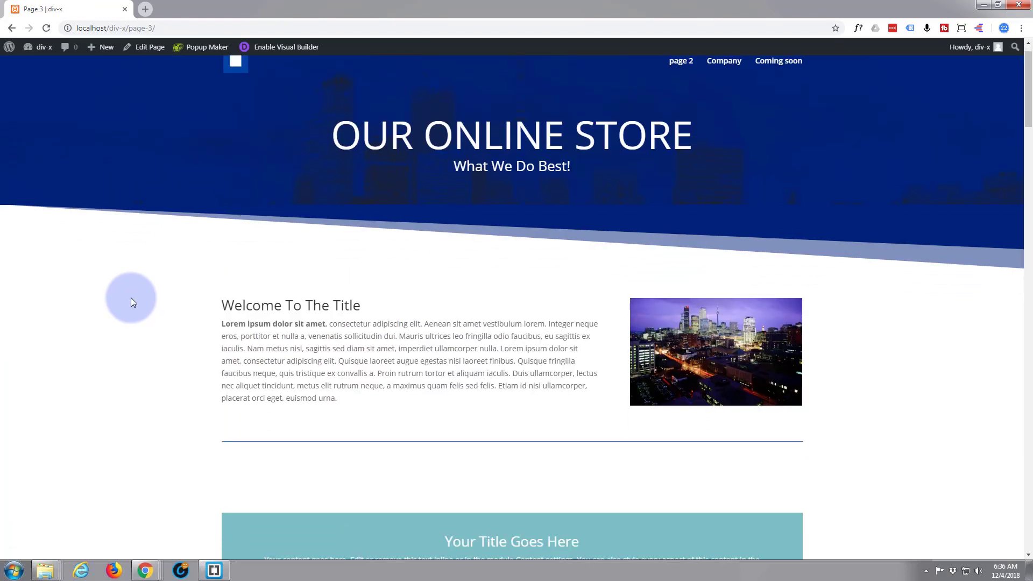
Review the live page and open it in the phone device emulation
scroll(130, 299, "down", 6)
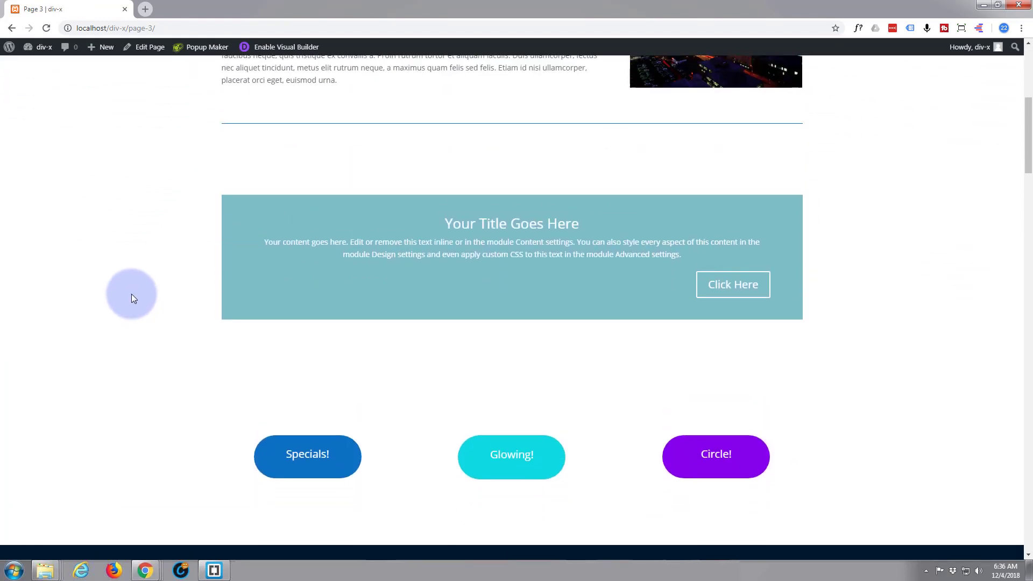
scroll(181, 283, "up", 1)
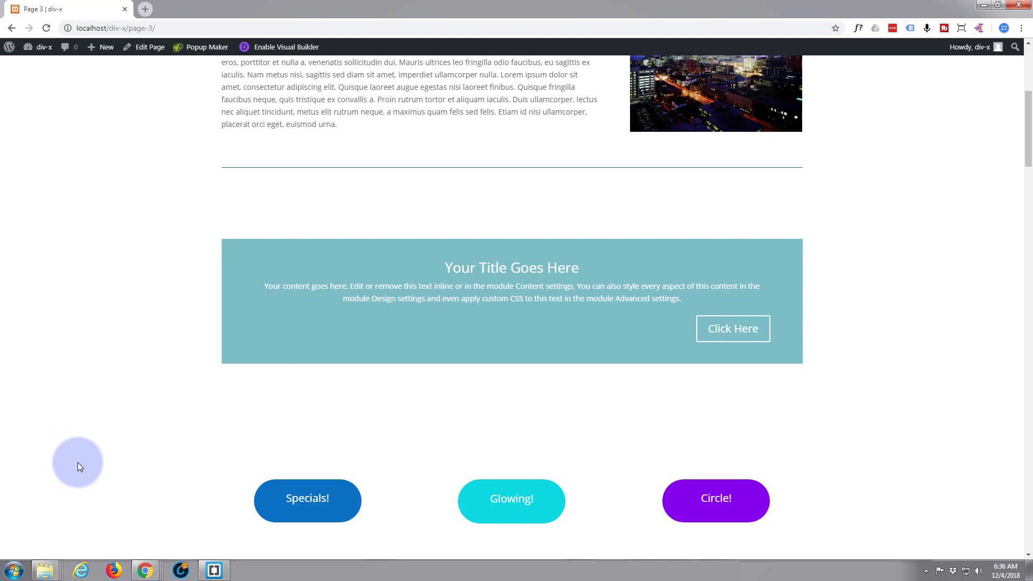
key("ctrl+shift+i")
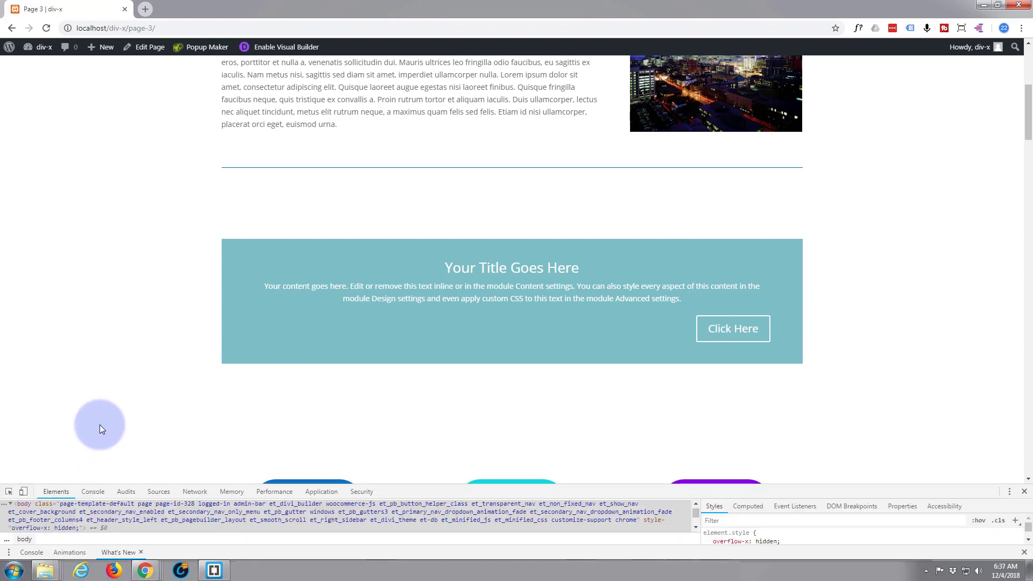
left_click(24, 492)
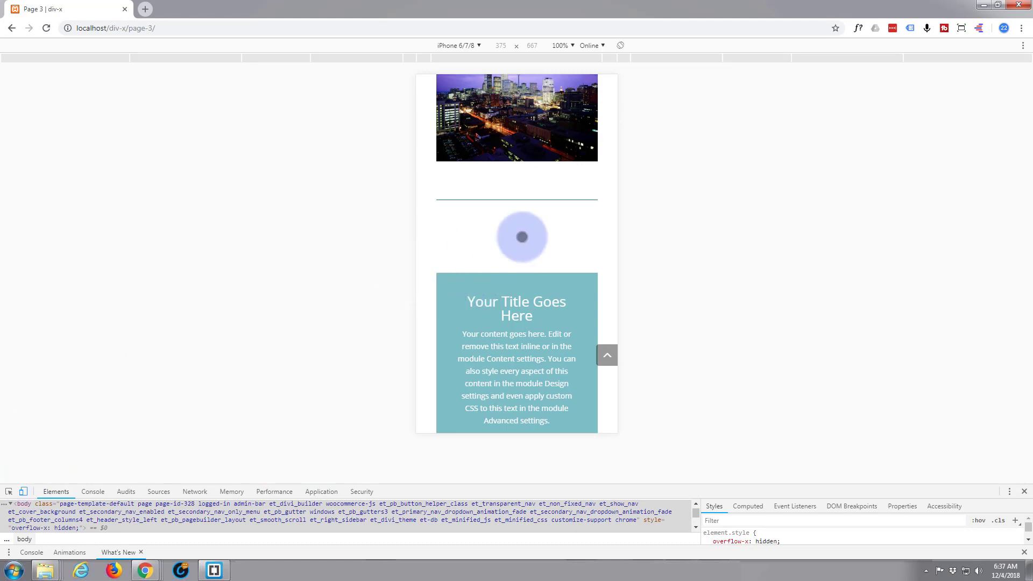
scroll(538, 237, "down", 3)
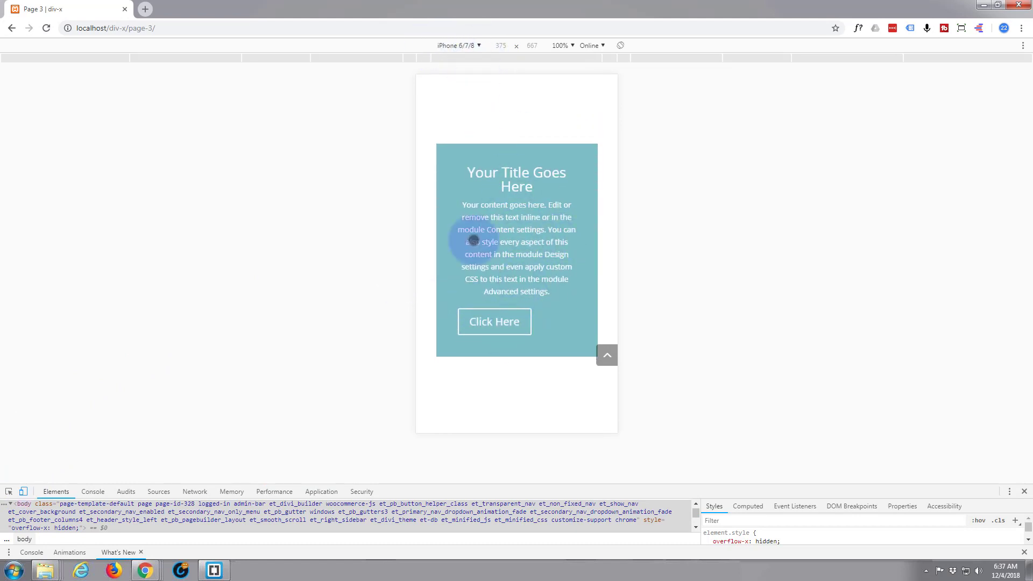
Switch the emulated device to iPad at 100% zoom to check the button layout
left_click(479, 46)
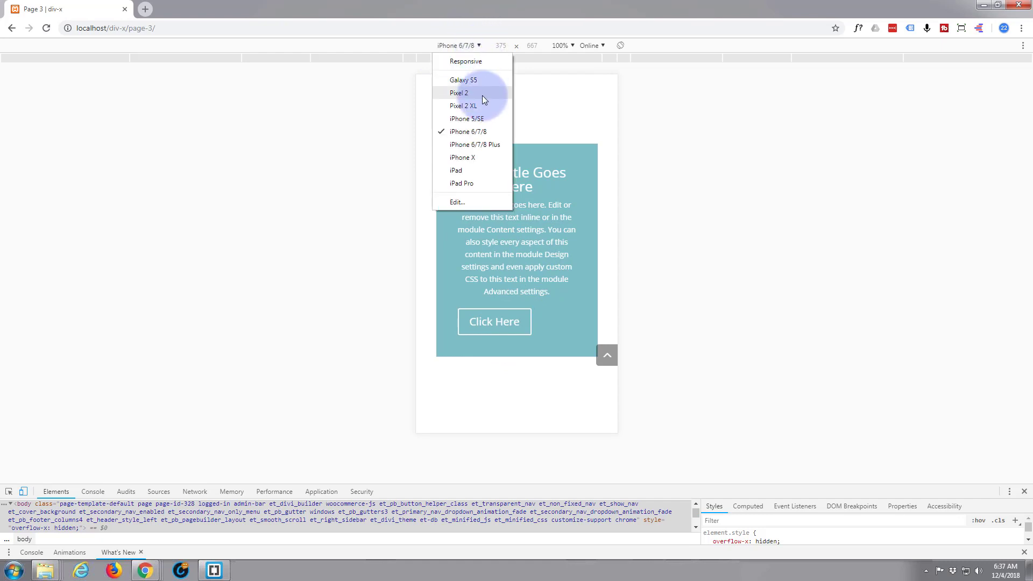
left_click(463, 171)
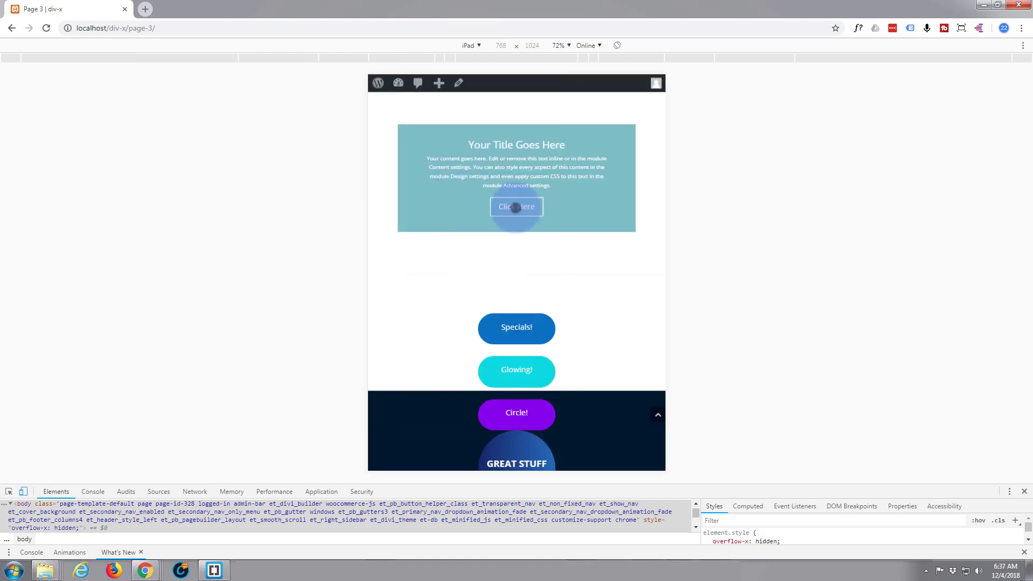
left_click(571, 47)
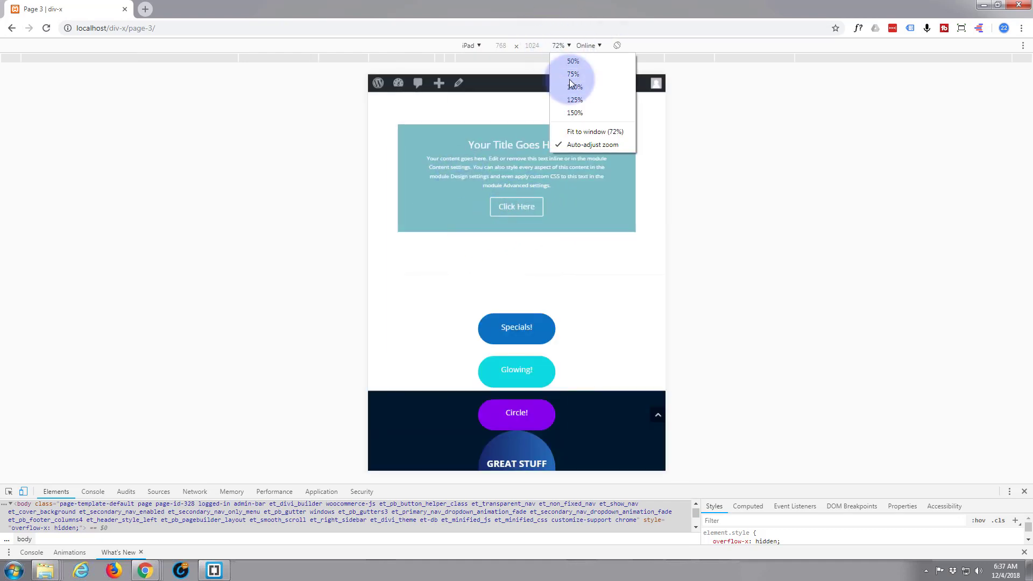
left_click(578, 86)
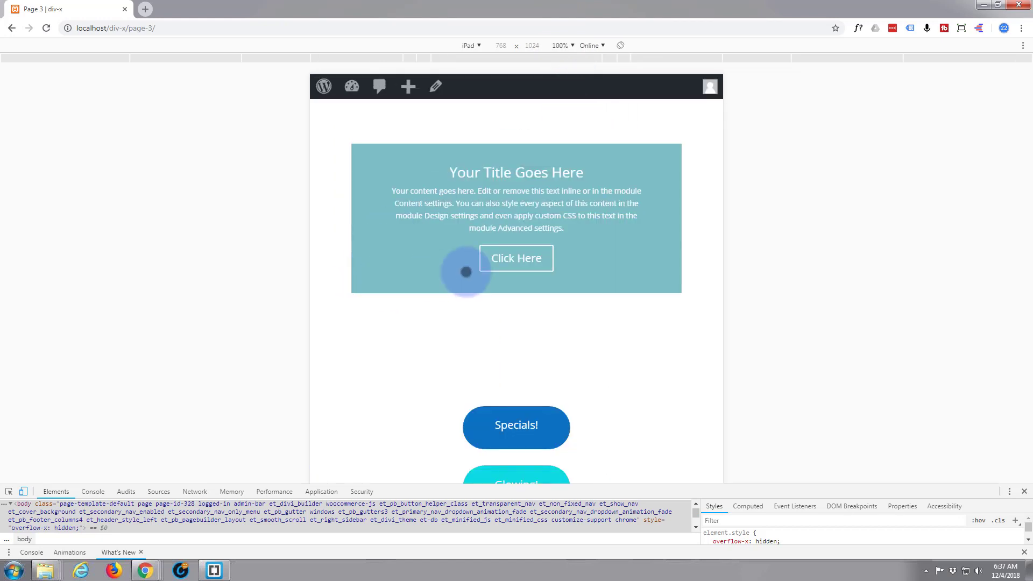
Switch the emulation to Responsive and resize the viewport width to check how the modules adapt
left_click(477, 46)
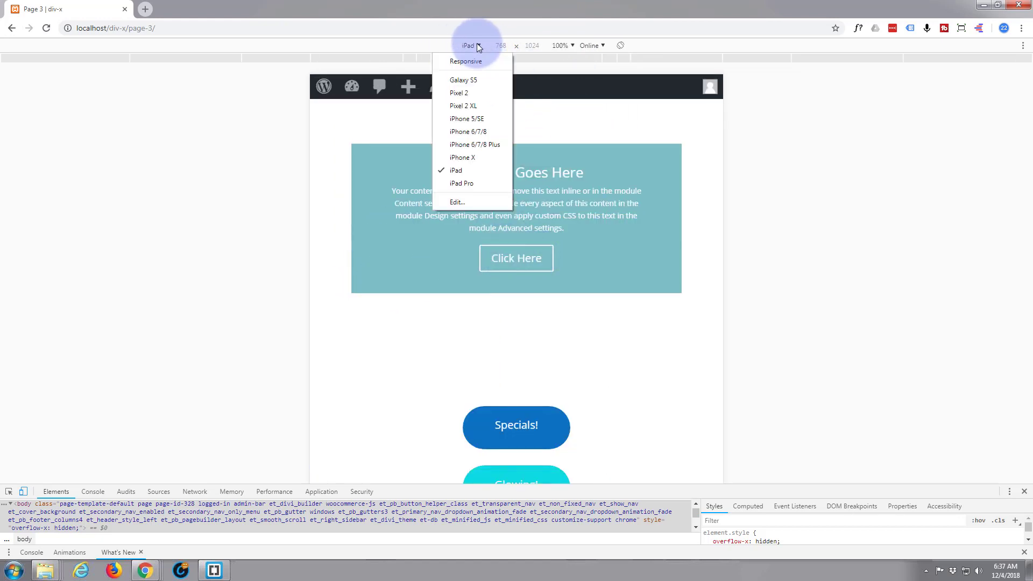
left_click(475, 62)
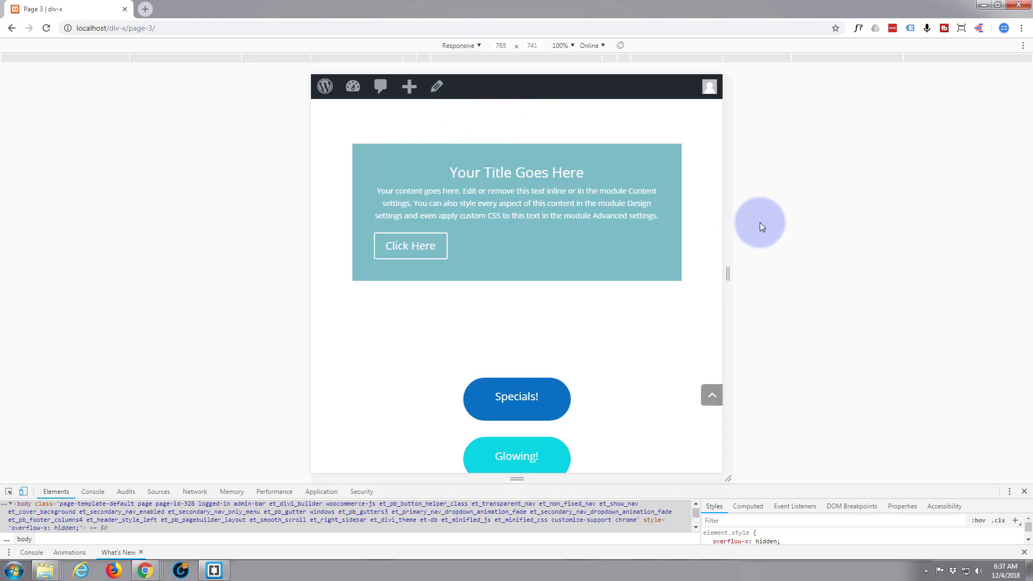
left_click_drag(728, 279, 669, 286)
scroll(662, 291, "down", 8)
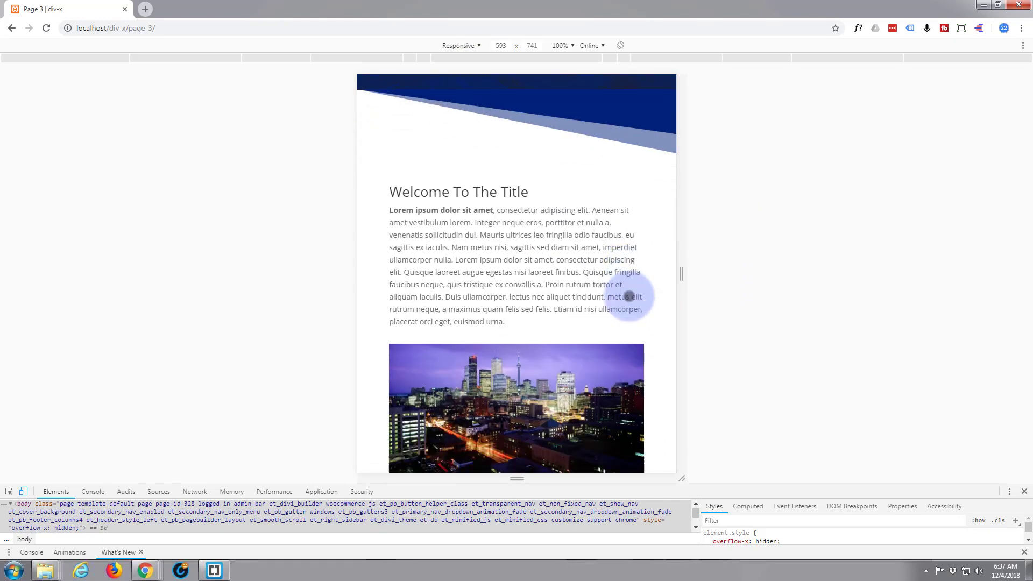
scroll(629, 295, "down", 5)
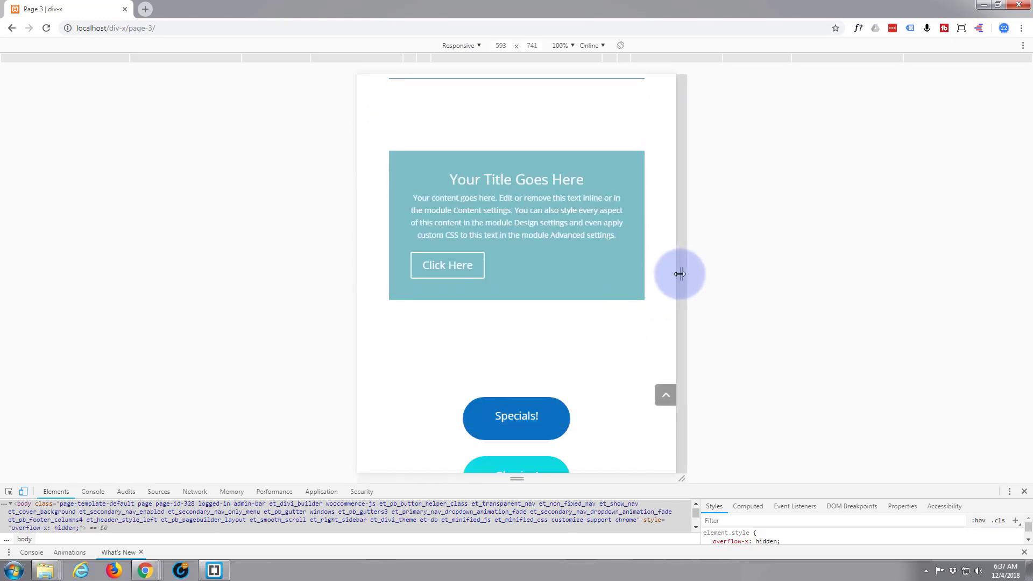
left_click_drag(681, 275, 759, 249)
scroll(697, 313, "up", 8)
scroll(644, 285, "down", 10)
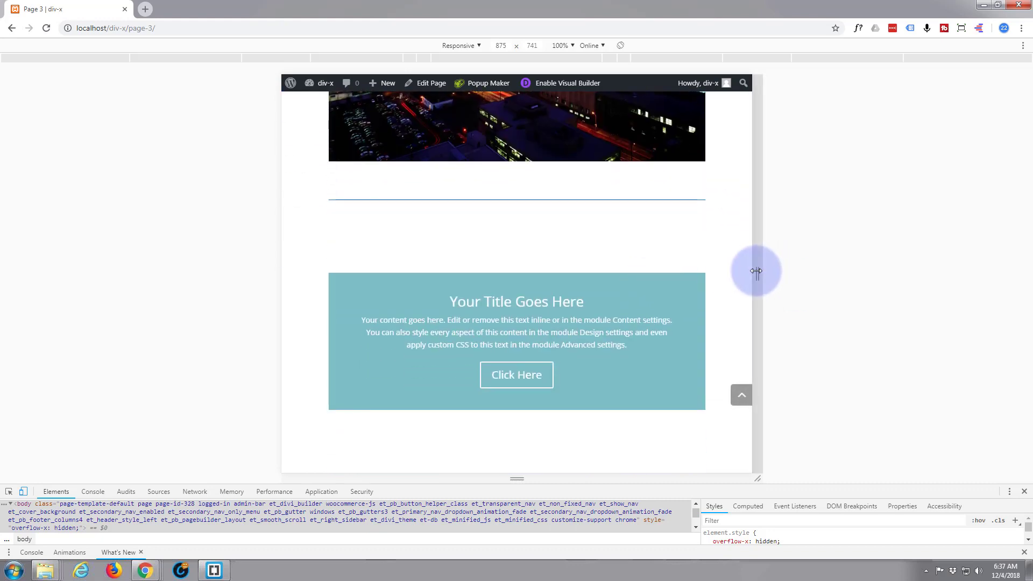
left_click_drag(758, 273, 719, 271)
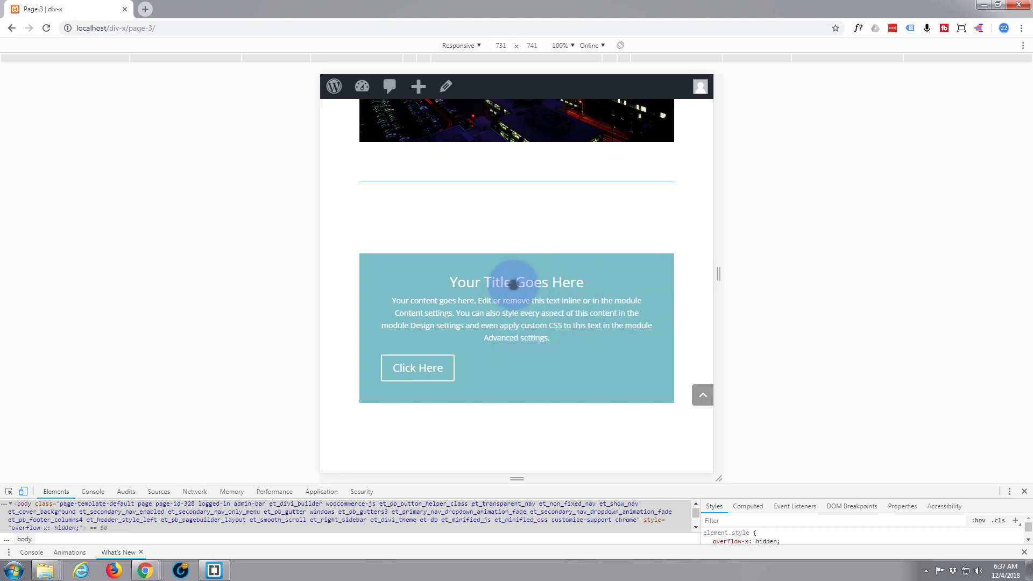
Close the device emulation and developer tools and review the page at desktop width
left_click(21, 492)
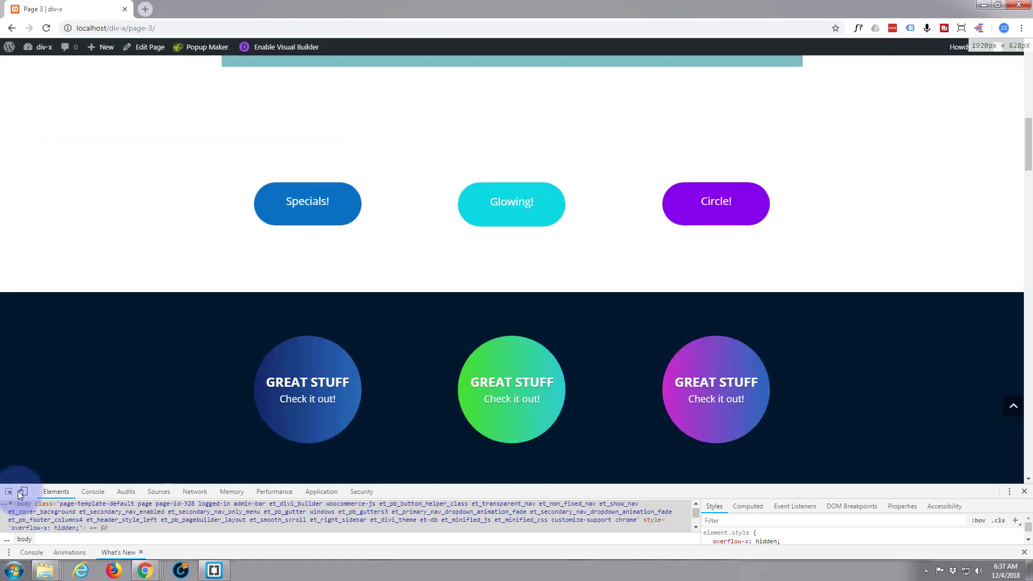
left_click(1024, 491)
scroll(761, 208, "up", 6)
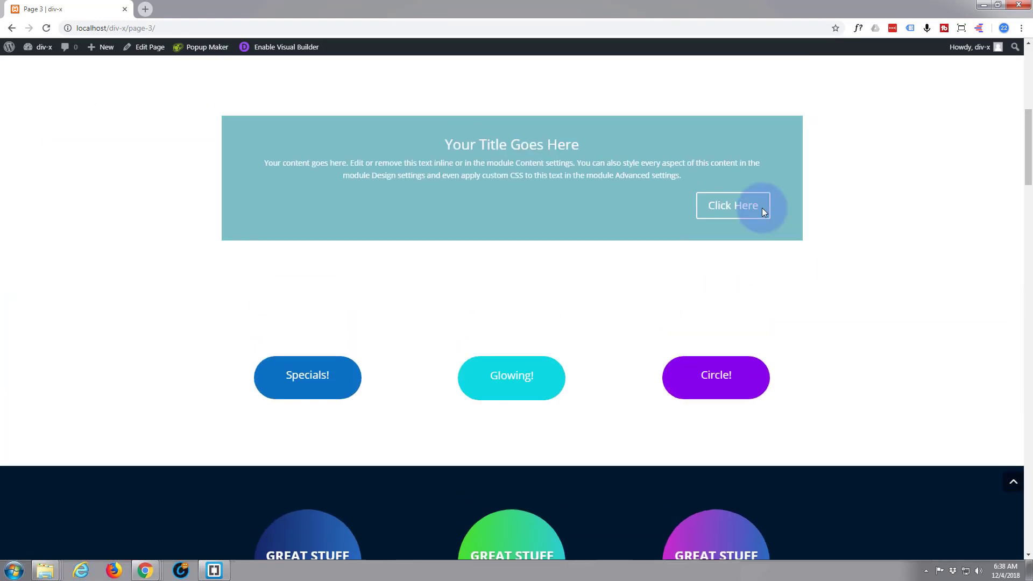
scroll(762, 208, "up", 1)
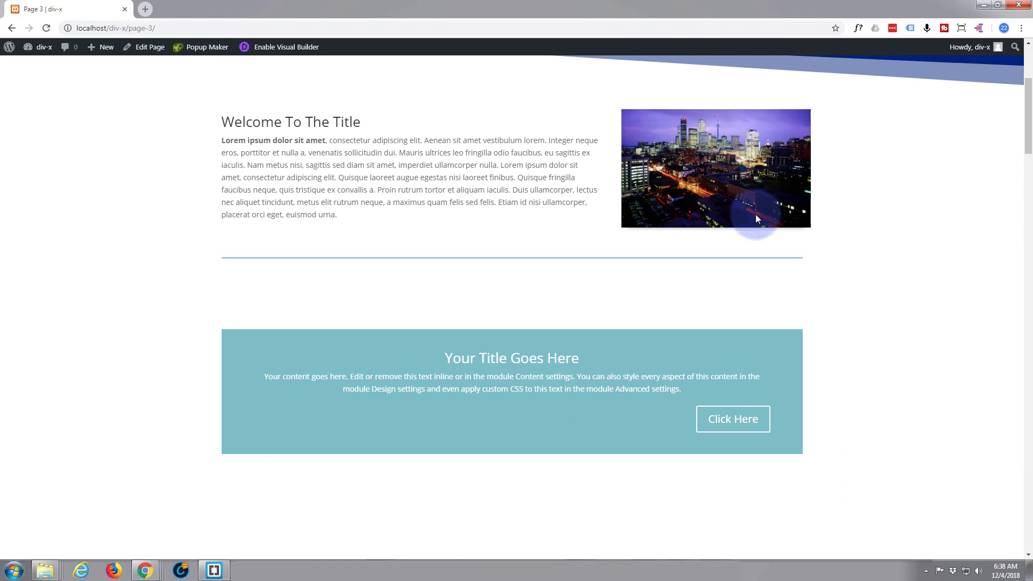
scroll(756, 217, "down", 2)
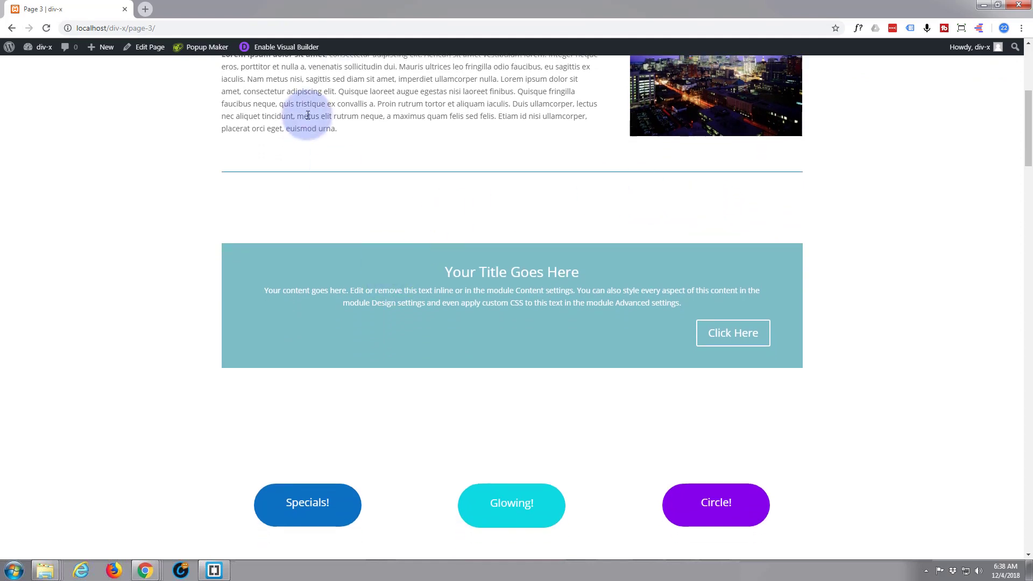
Enter the Visual Builder, delete the row of three call-to-action modules, and undo the deletion
left_click(281, 47)
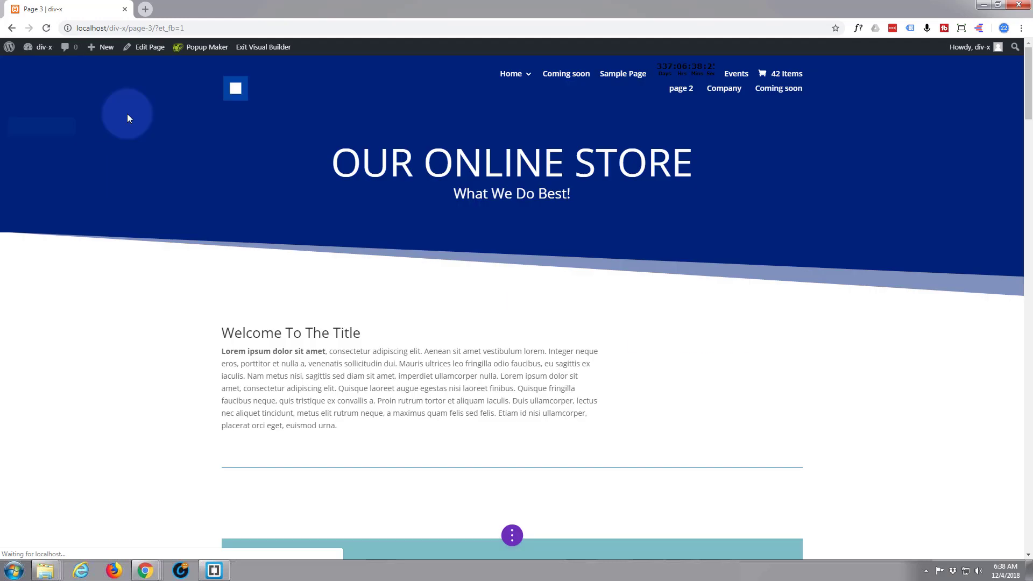
scroll(216, 211, "down", 2)
scroll(216, 210, "down", 4)
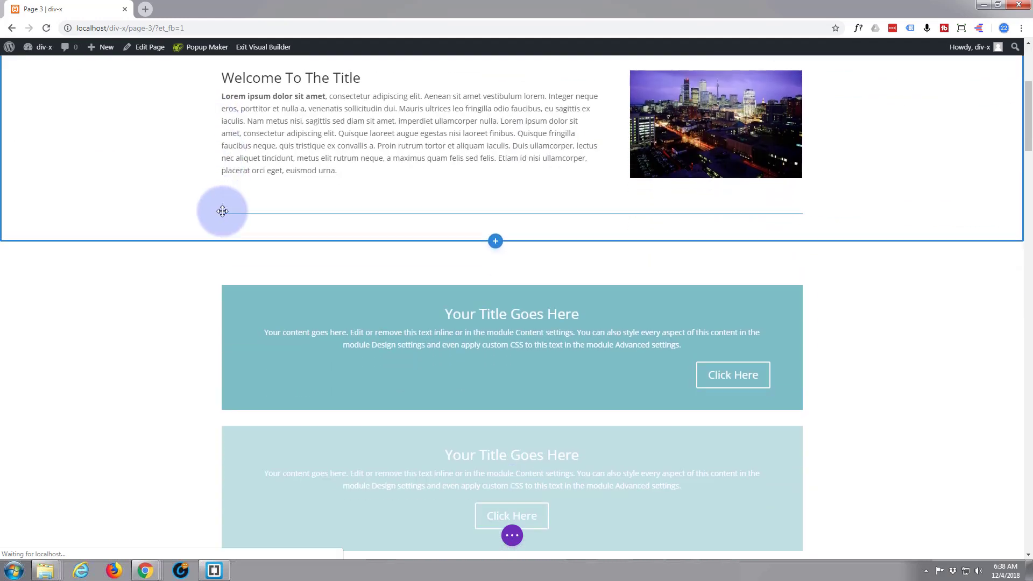
scroll(207, 213, "down", 2)
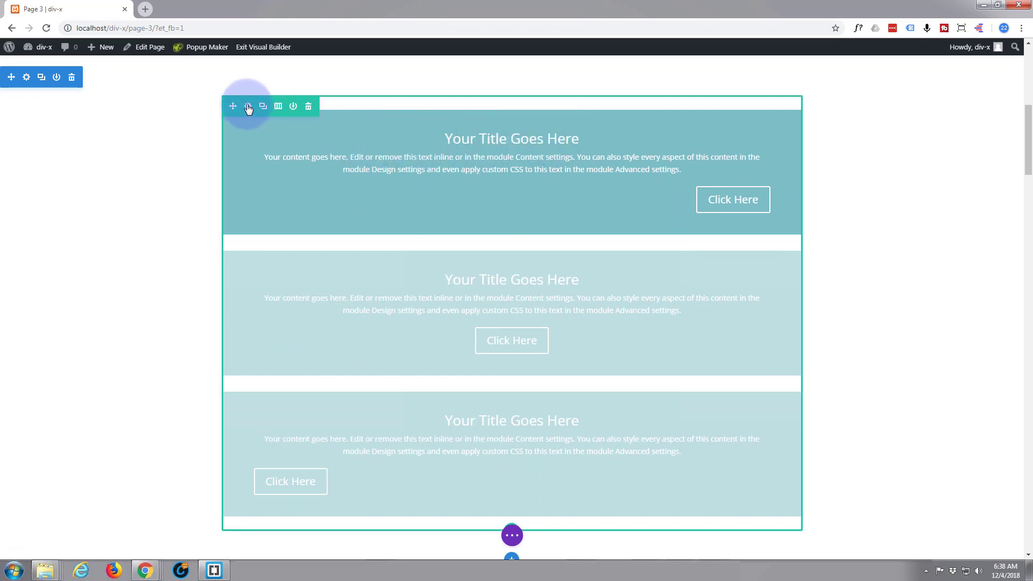
left_click(309, 106)
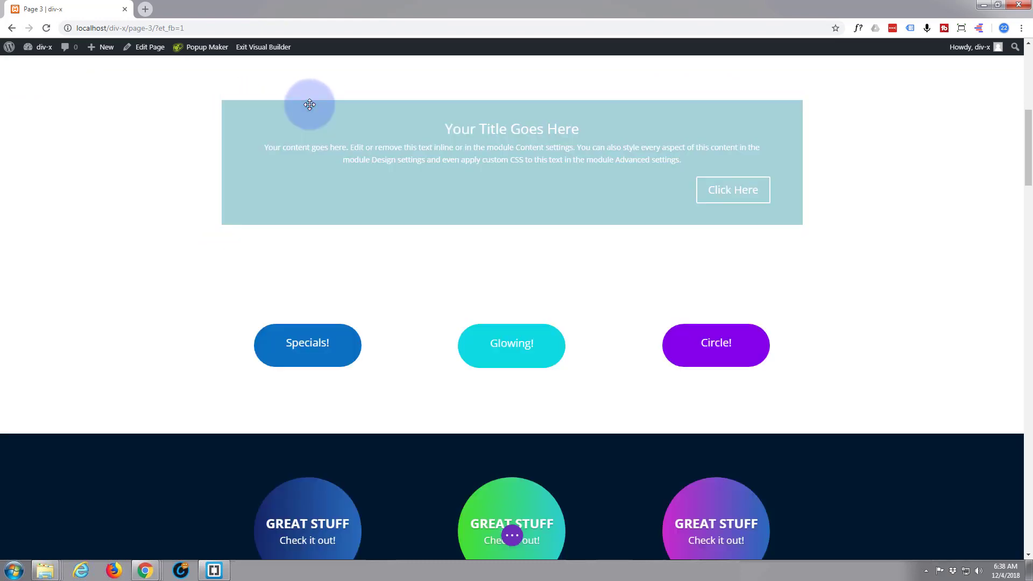
key("ctrl+z")
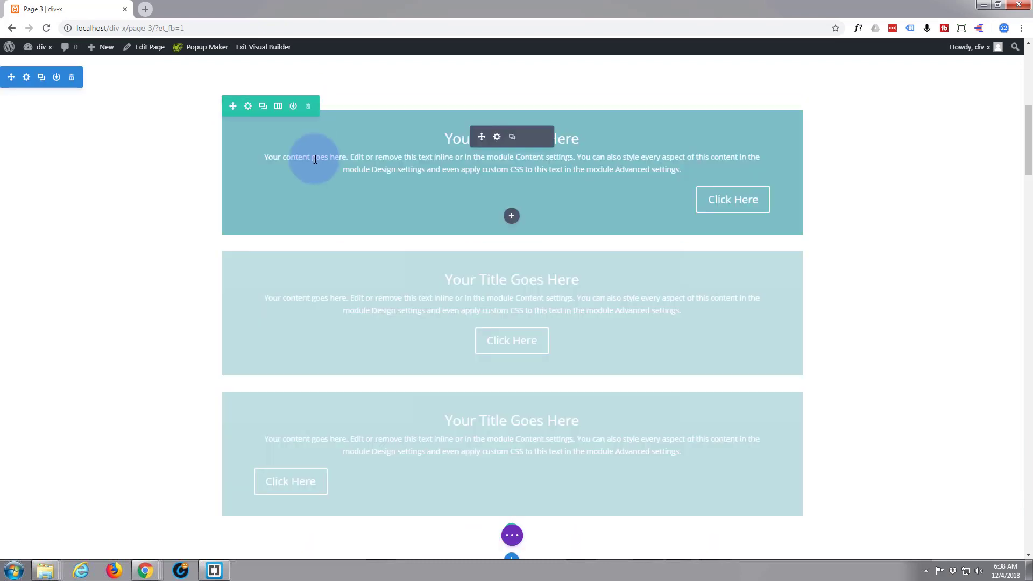
Delete the row containing the three call-to-action modules
left_click(310, 106)
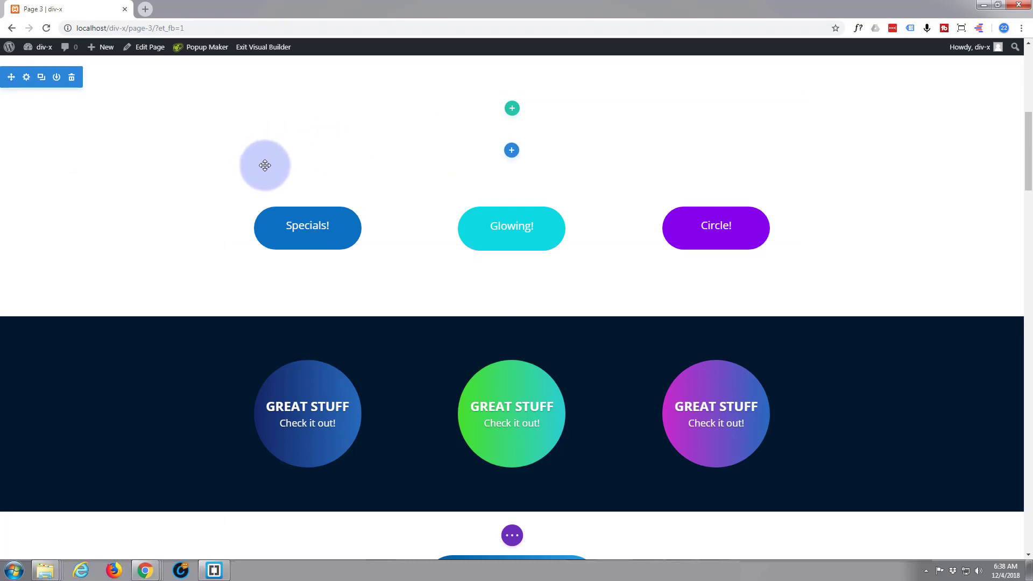
scroll(264, 164, "up", 2)
scroll(265, 164, "up", 1)
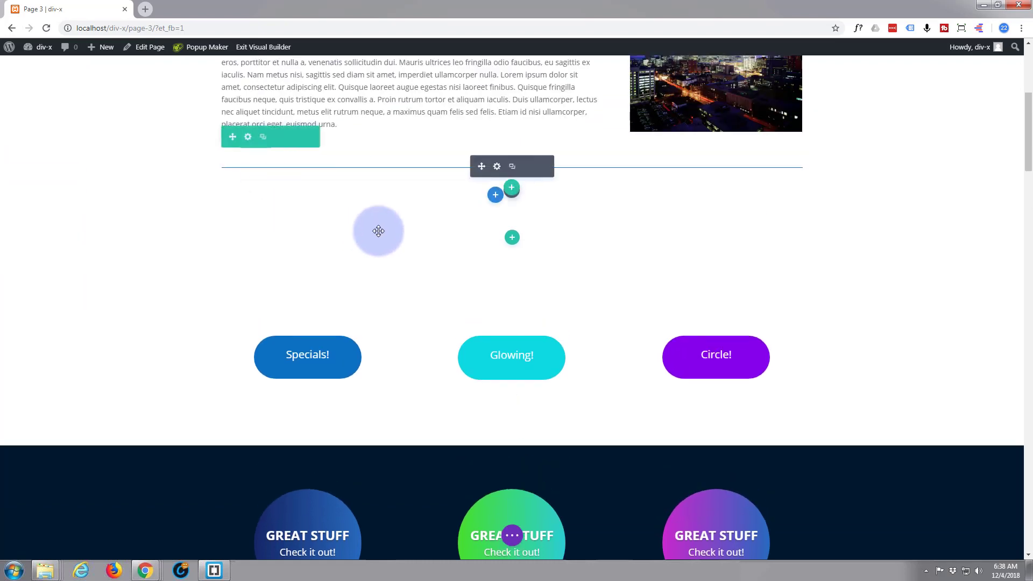
Insert a one-column row in the emptied section and add a Text module to it
left_click(513, 238)
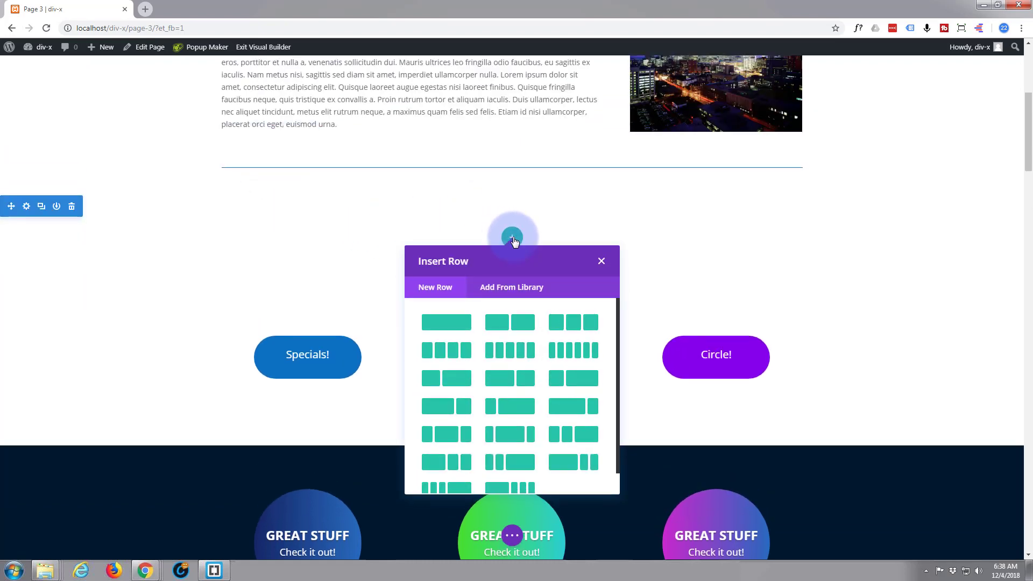
left_click(456, 327)
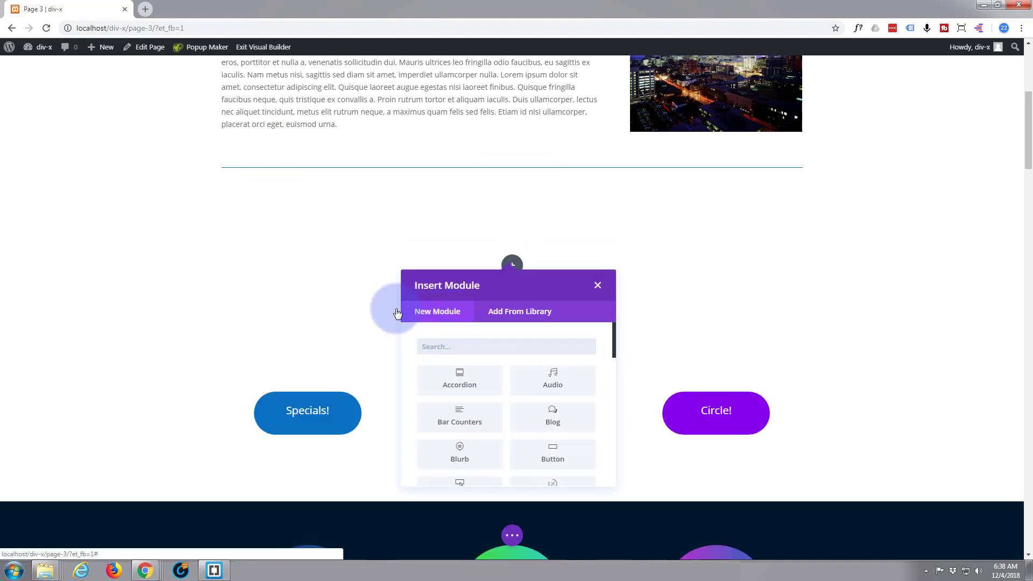
scroll(466, 318, "down", 2)
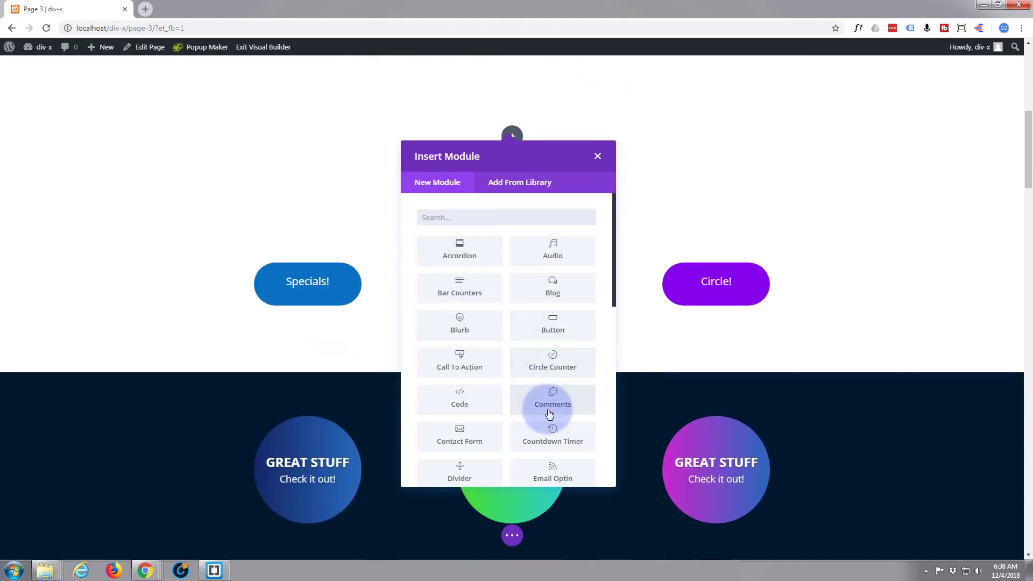
scroll(545, 409, "down", 7)
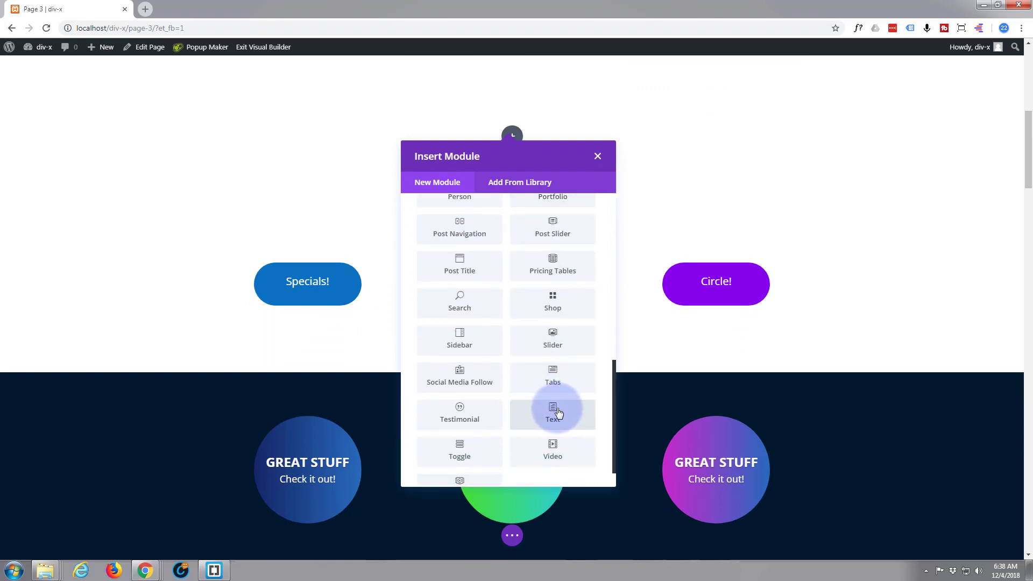
left_click(557, 412)
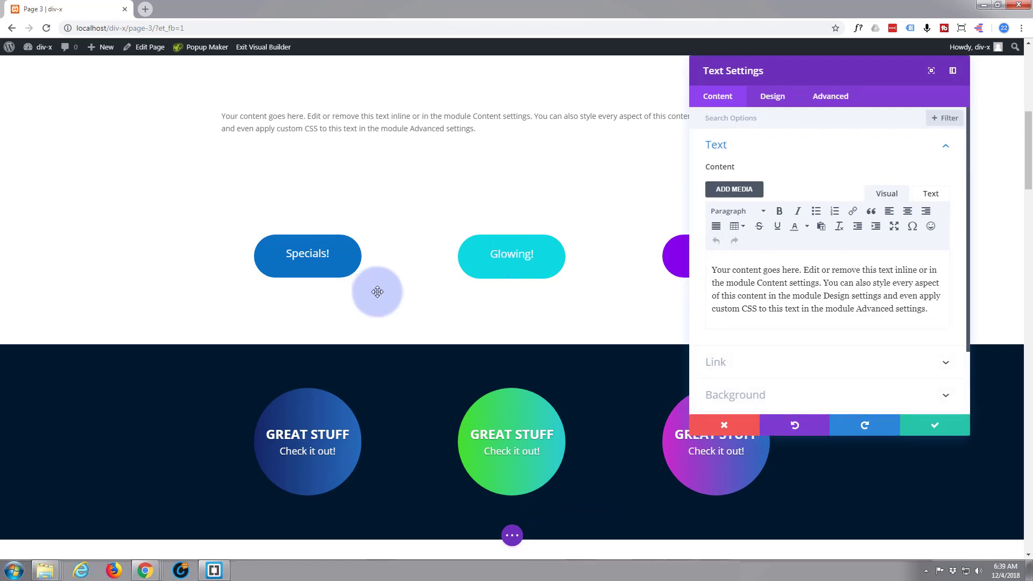
scroll(339, 172, "up", 2)
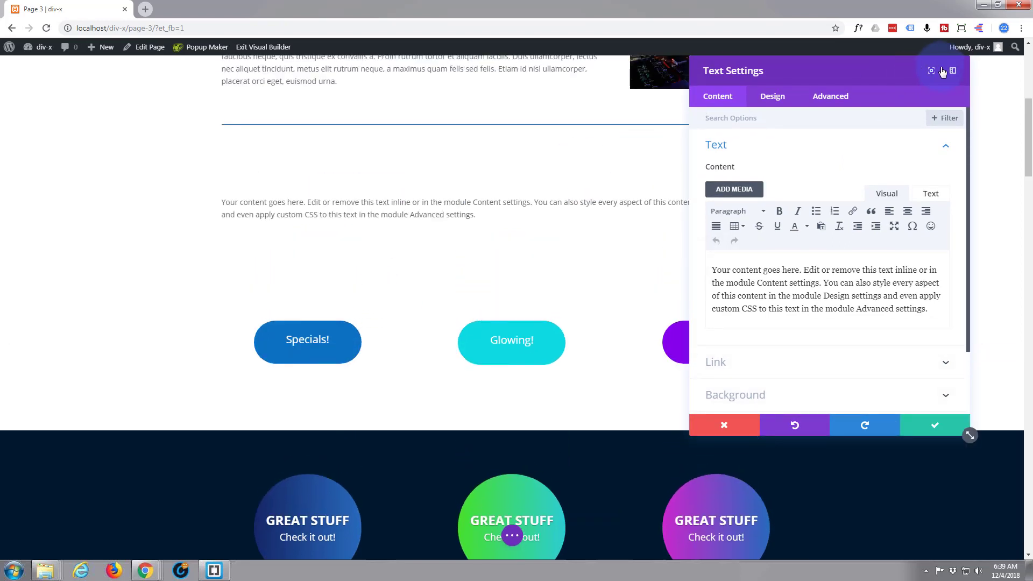
Replace the Text module's placeholder content with "Text Block"
left_click_drag(712, 270, 768, 270)
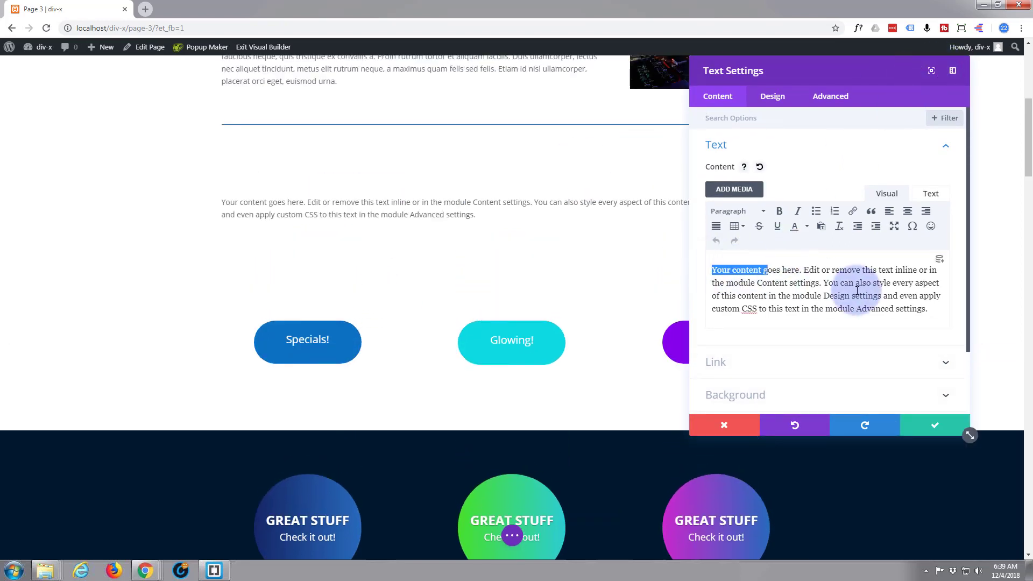
left_click_drag(858, 291, 970, 319)
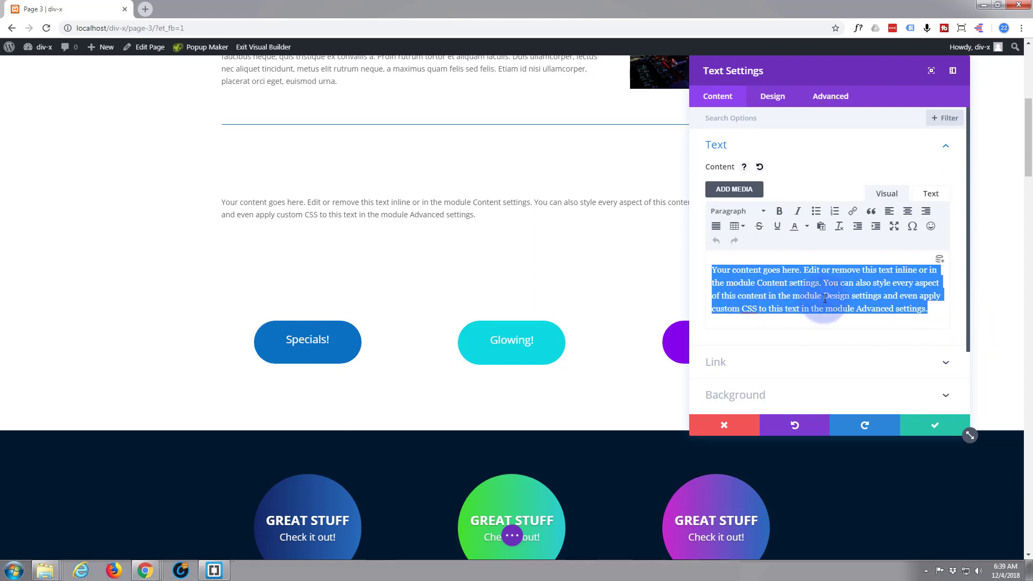
type("Text Block")
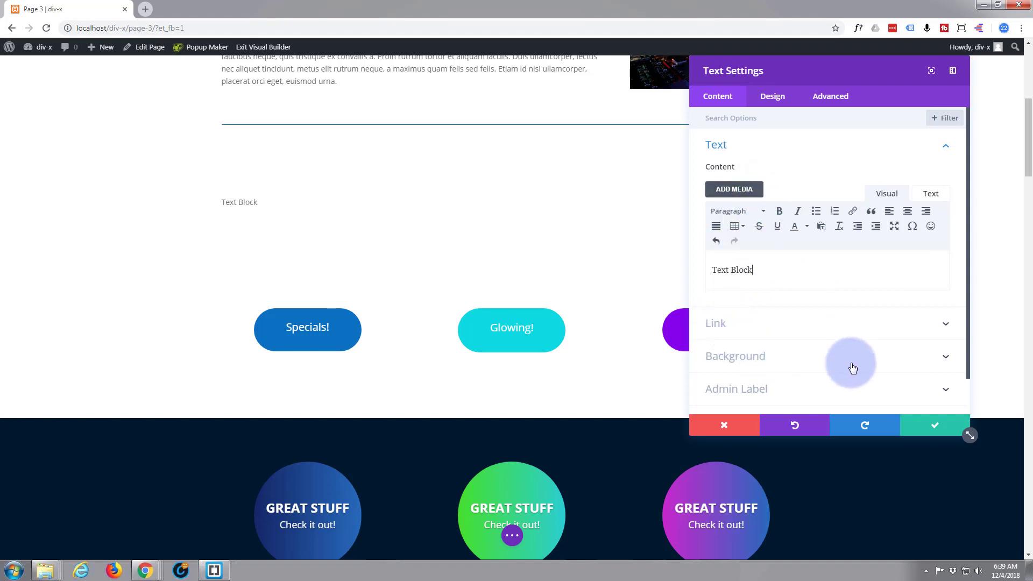
Give the Text module a green background color (#7cda24)
left_click(744, 357)
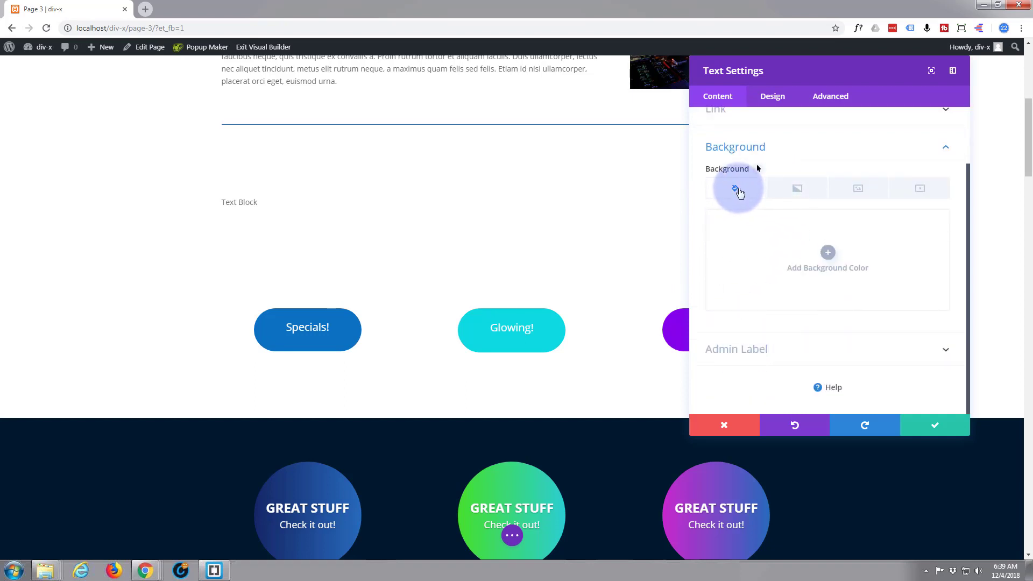
left_click(829, 256)
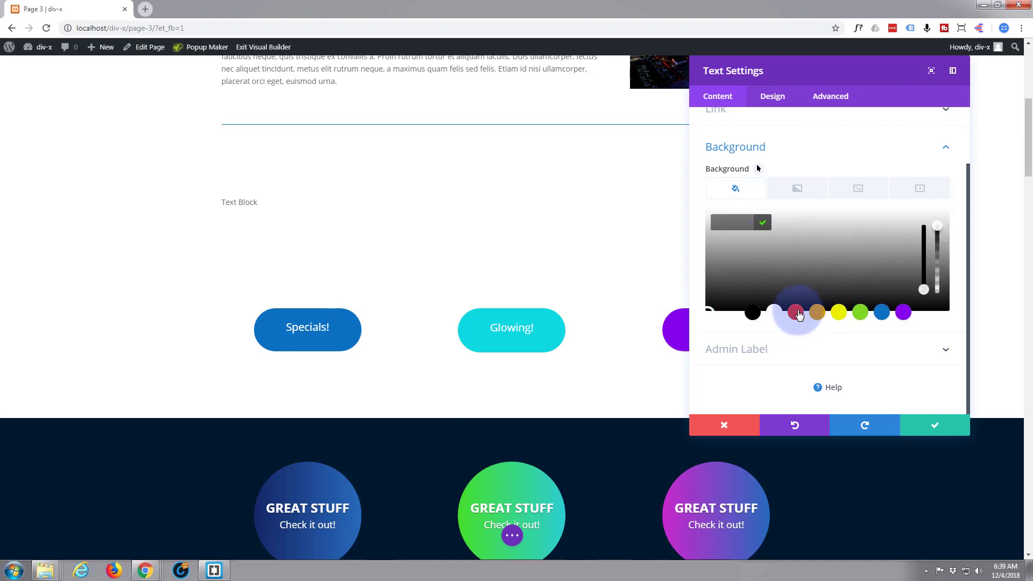
left_click(861, 314)
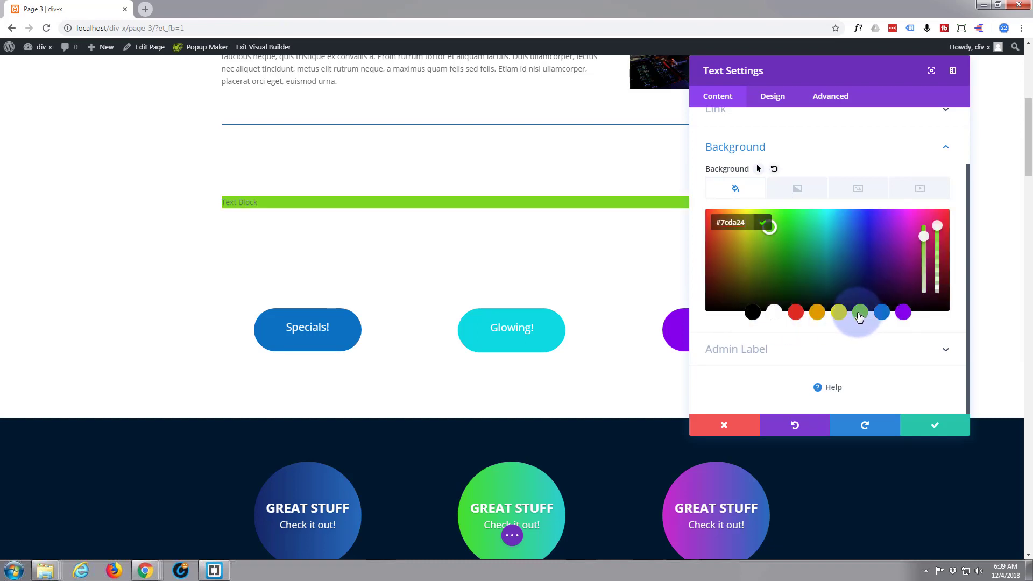
Set the Text module's text orientation to centered
left_click(774, 97)
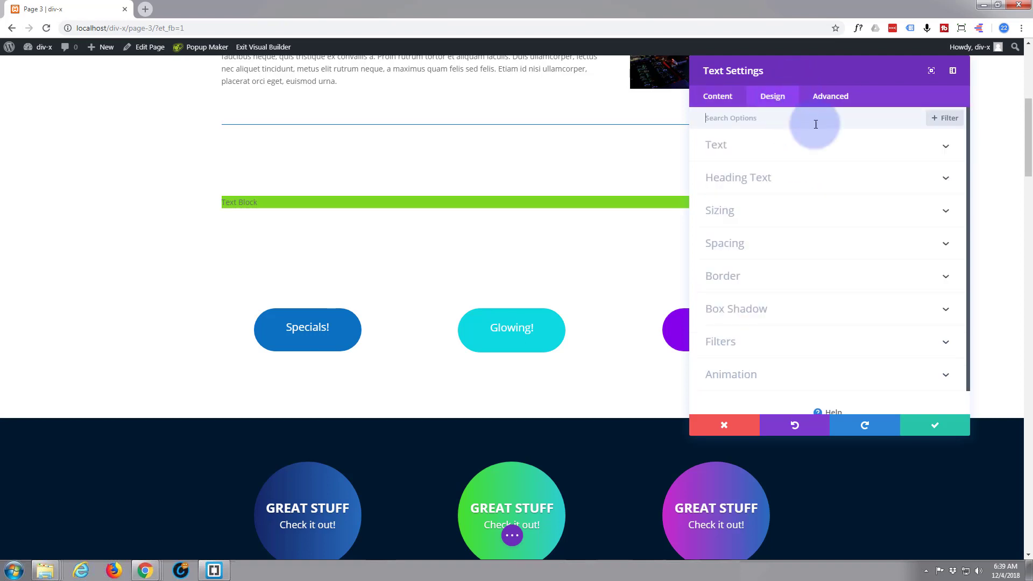
left_click(764, 148)
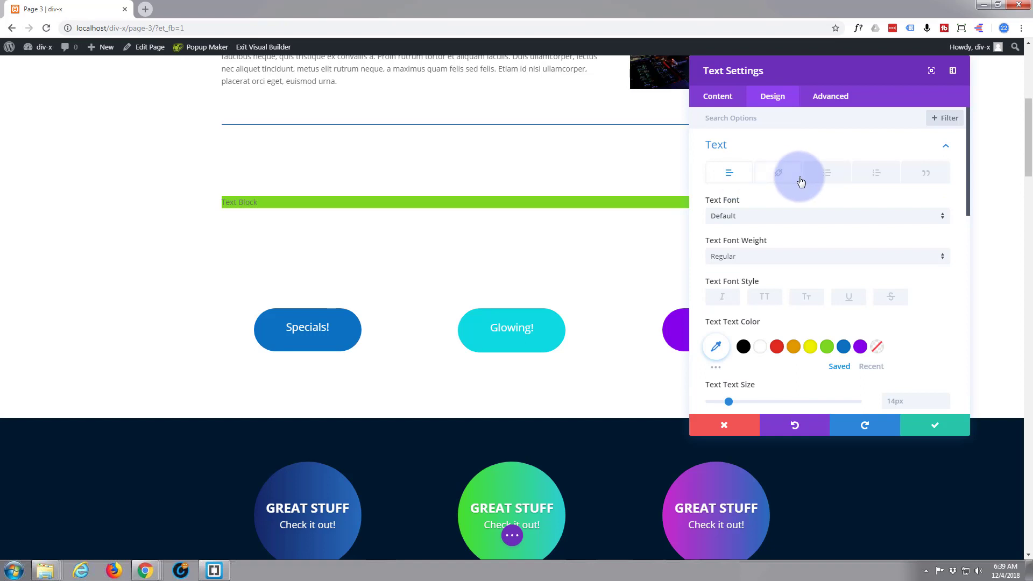
scroll(811, 256, "down", 2)
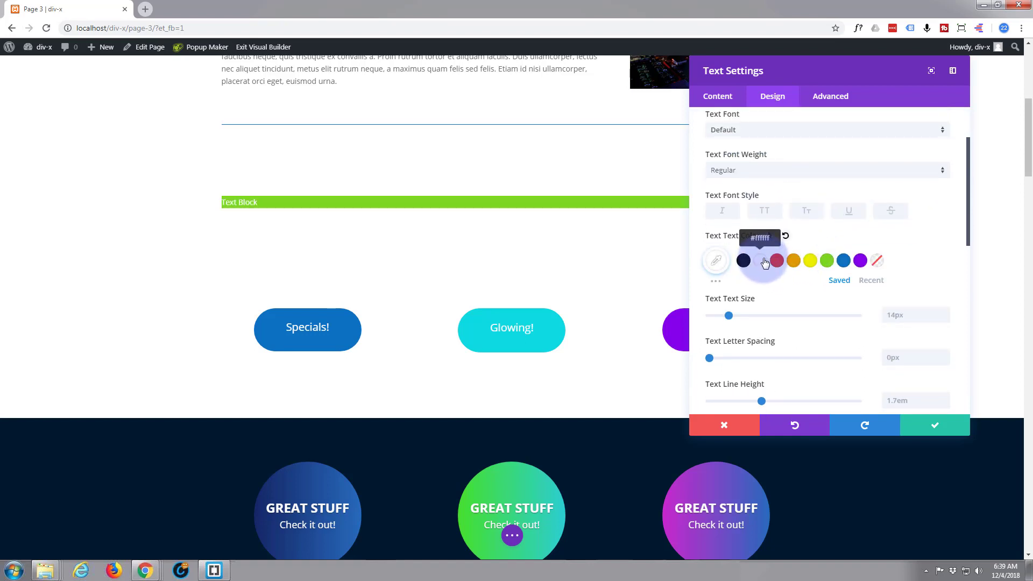
scroll(766, 259, "down", 5)
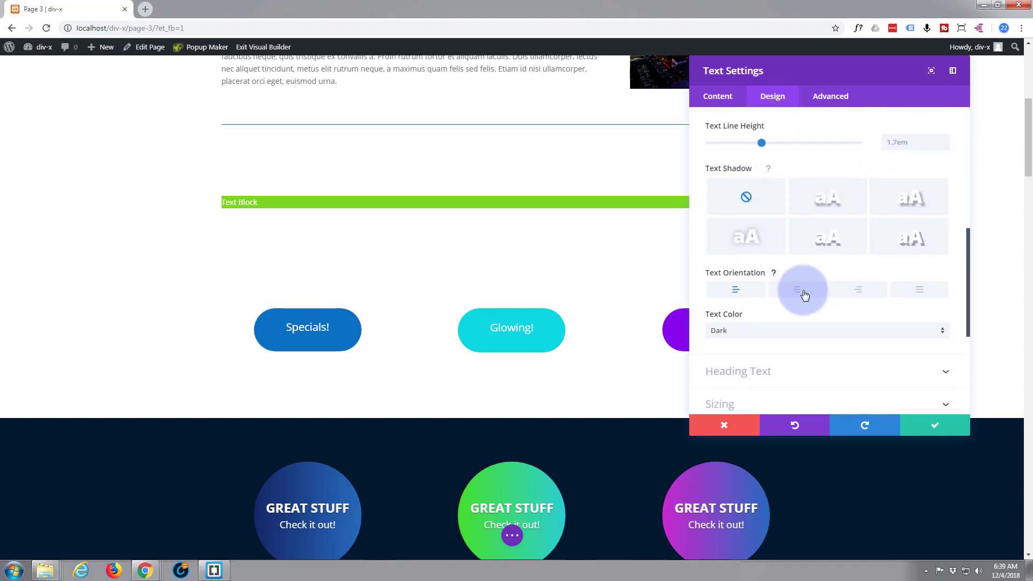
left_click(800, 292)
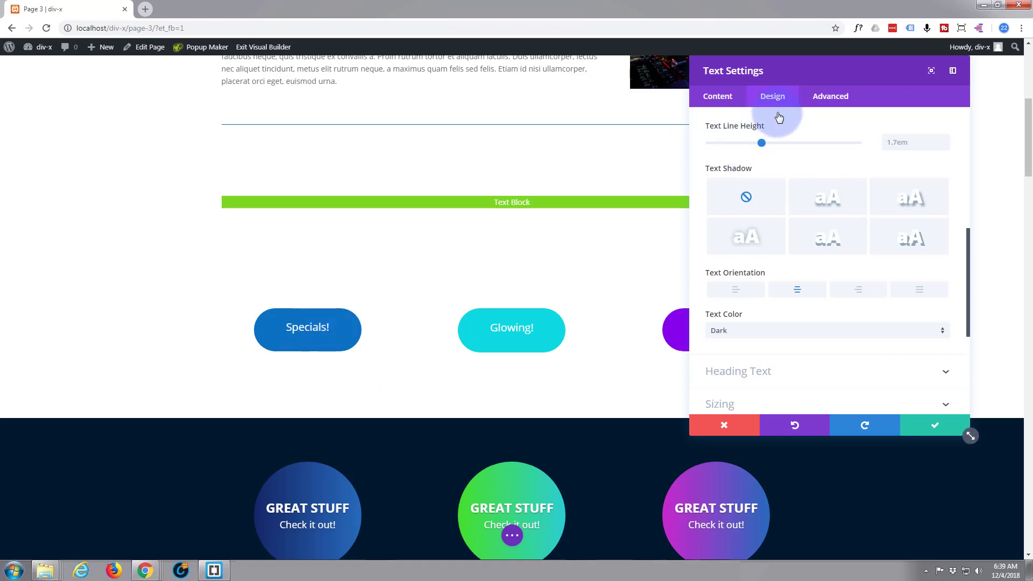
Add the custom CSS "width:250px;" to the Text module's main element
left_click(832, 98)
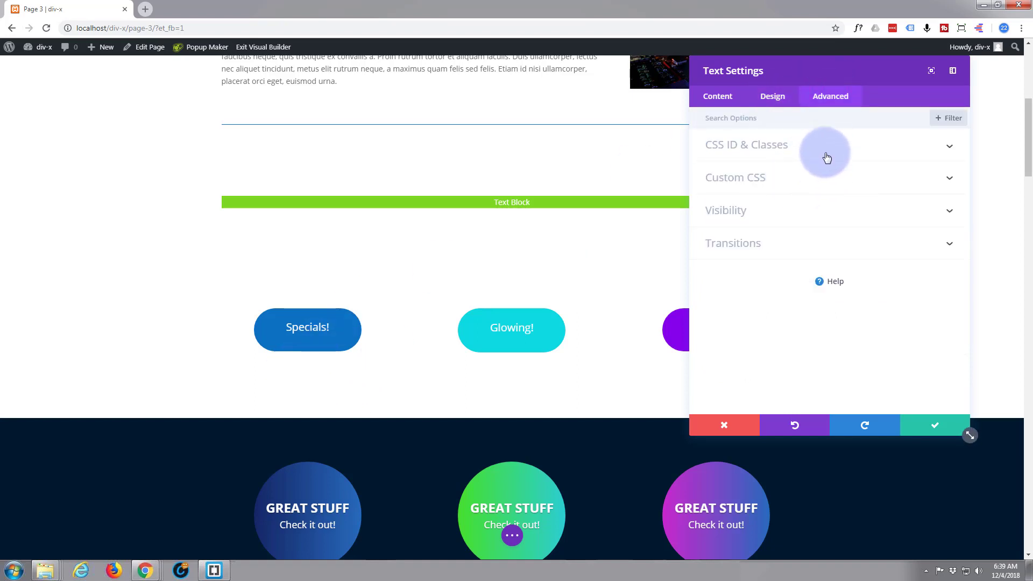
left_click(812, 179)
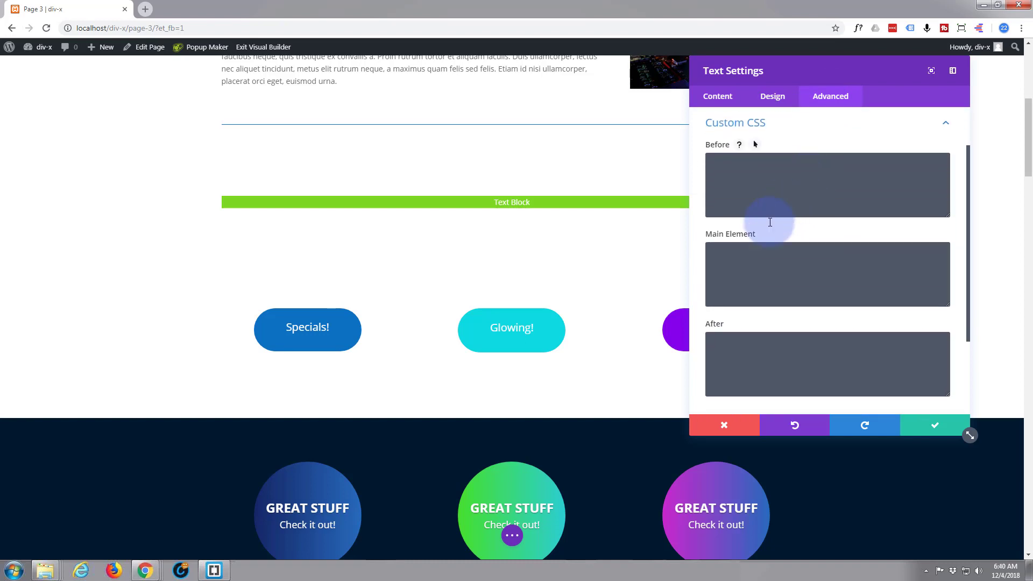
left_click(726, 270)
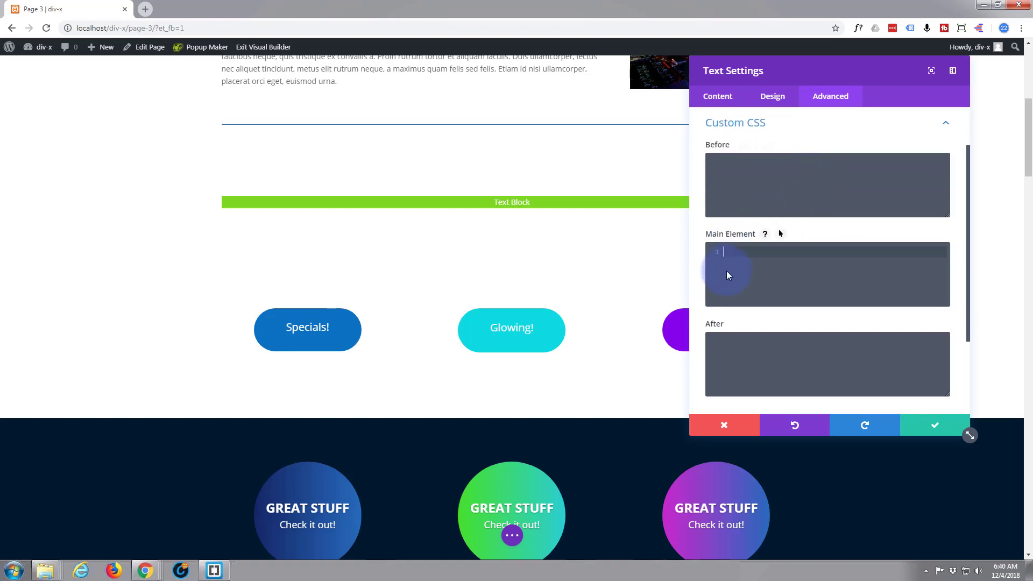
type("width")
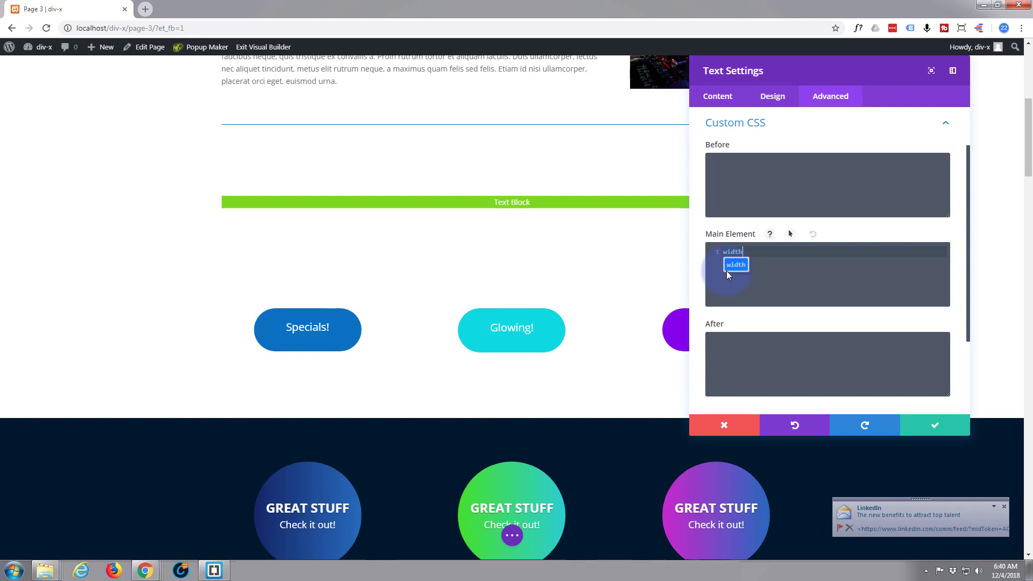
type(":")
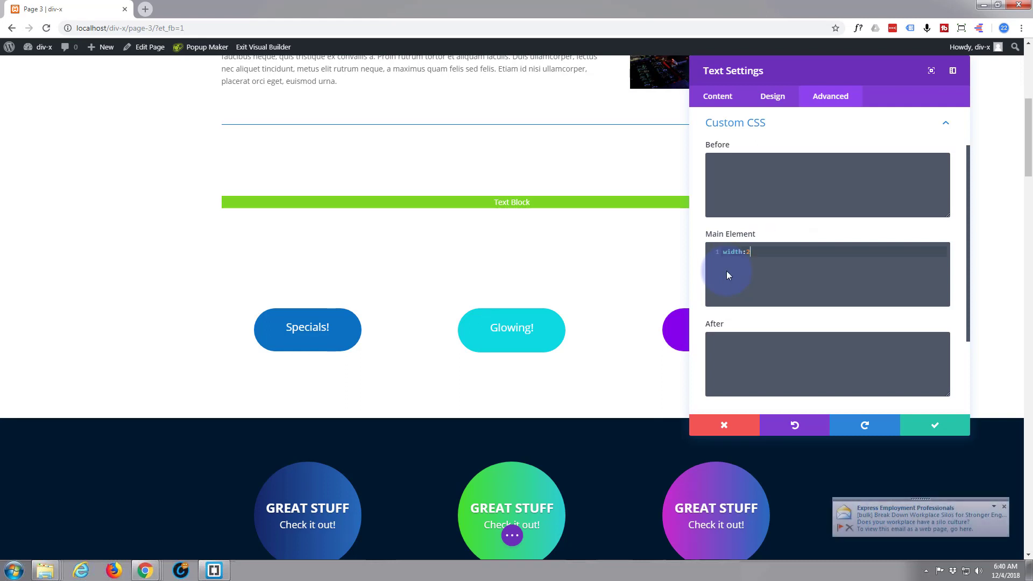
type("250px;")
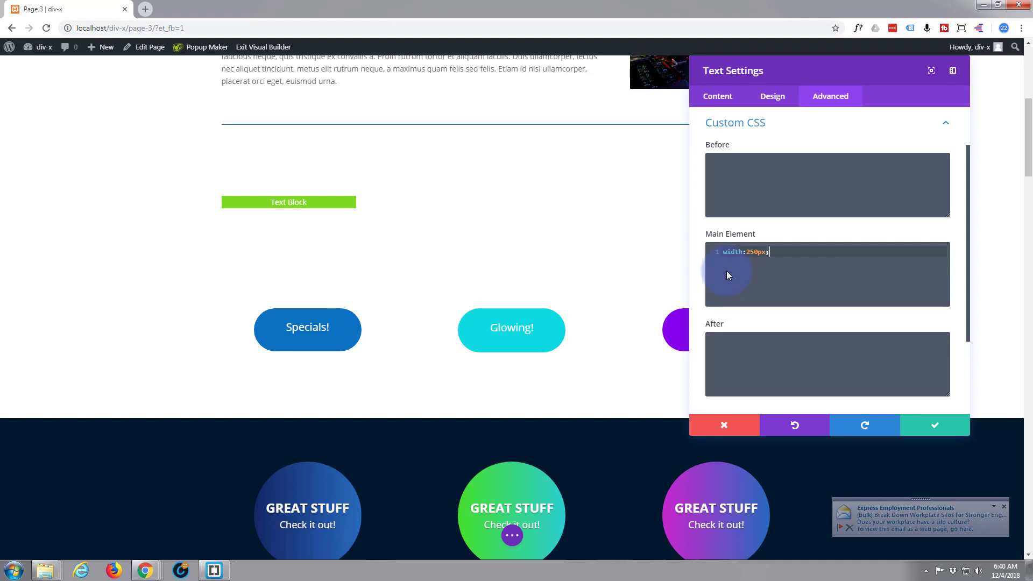
Set the Text module's top and bottom padding to 50px and save the module settings
left_click(770, 97)
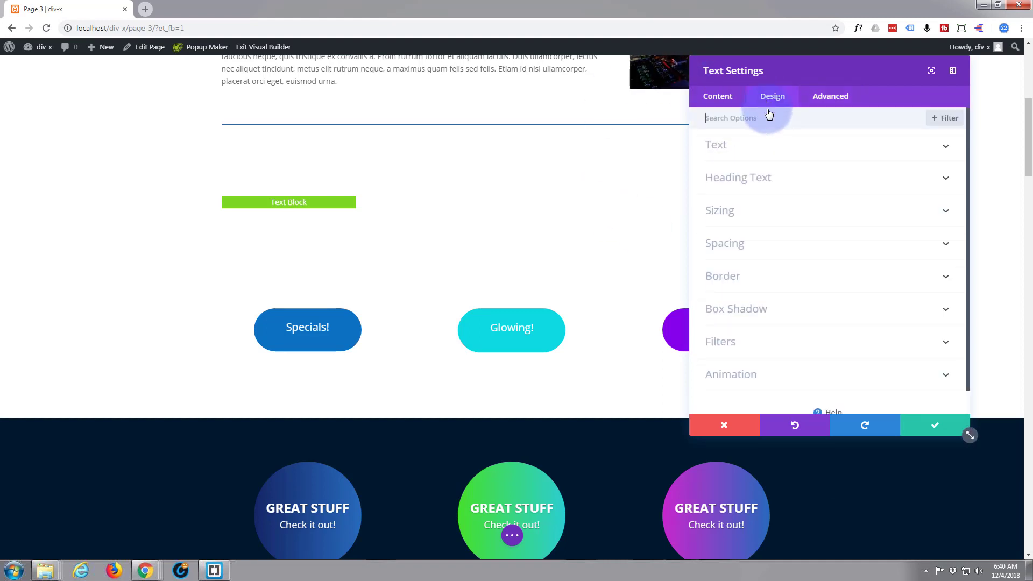
left_click(791, 248)
left_click(736, 214)
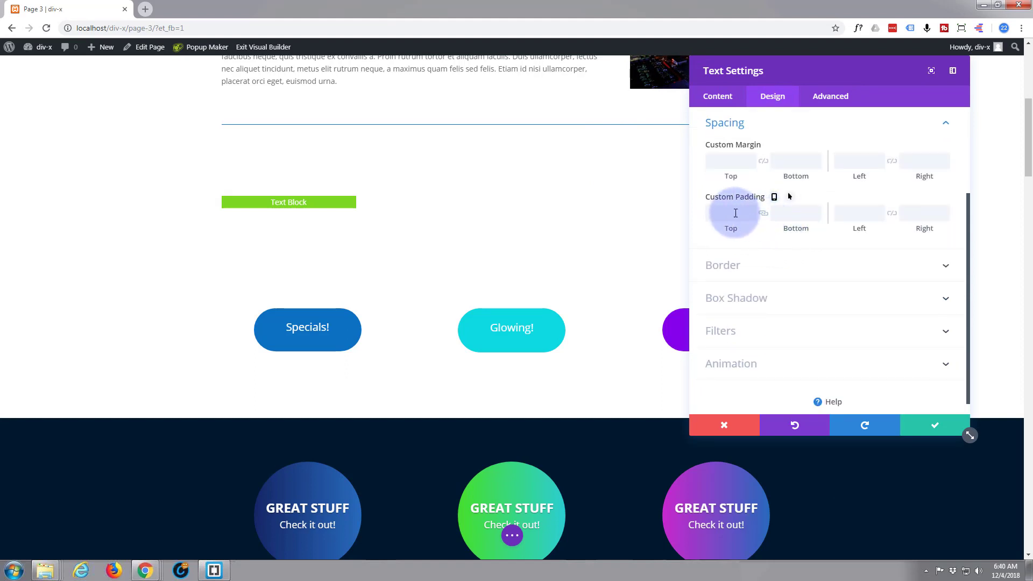
left_click(718, 211)
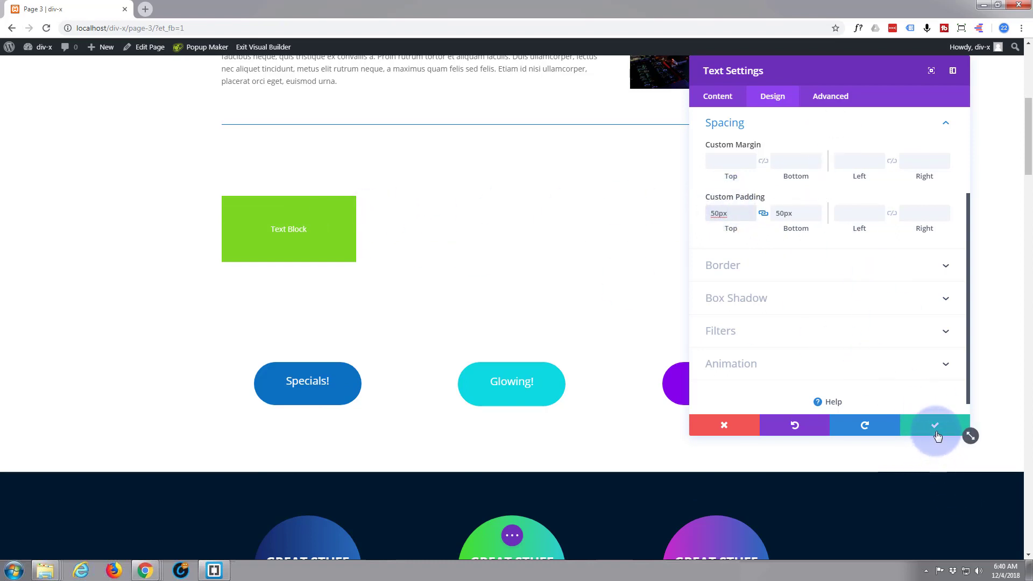
left_click_drag(814, 72, 869, 71)
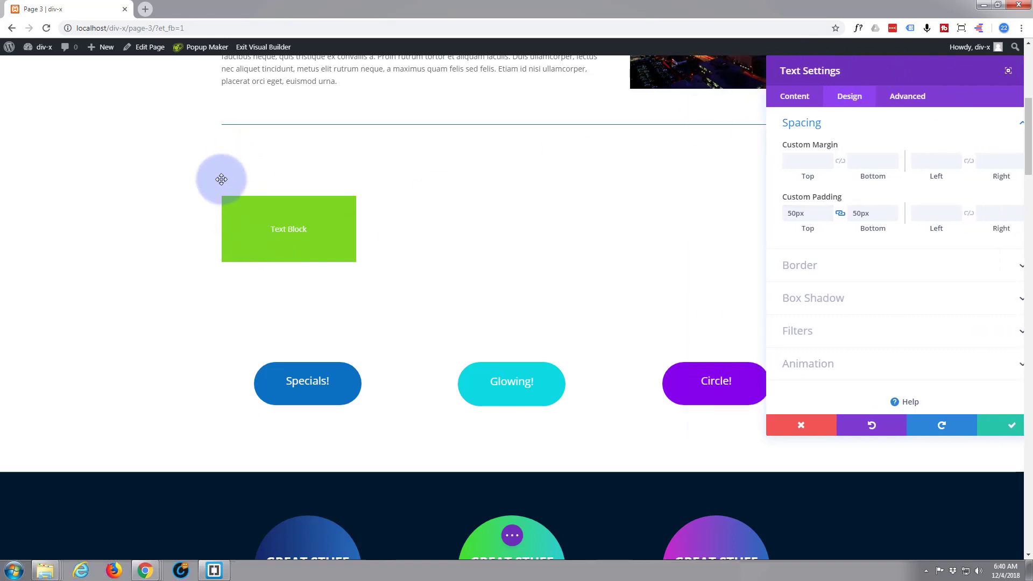
left_click(999, 434)
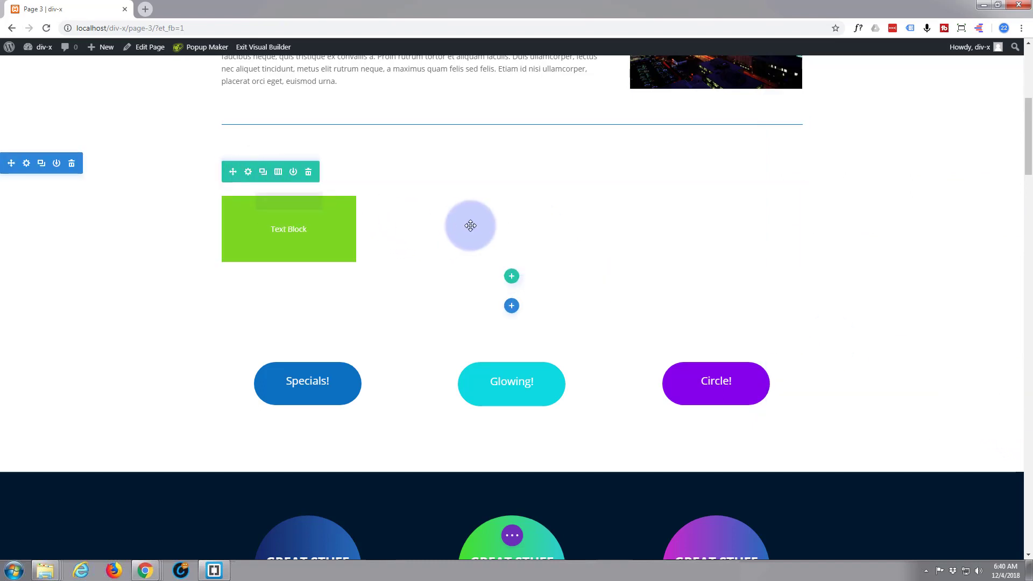
Give the row a blue background color (#0c71c3) and save the row settings
left_click(248, 172)
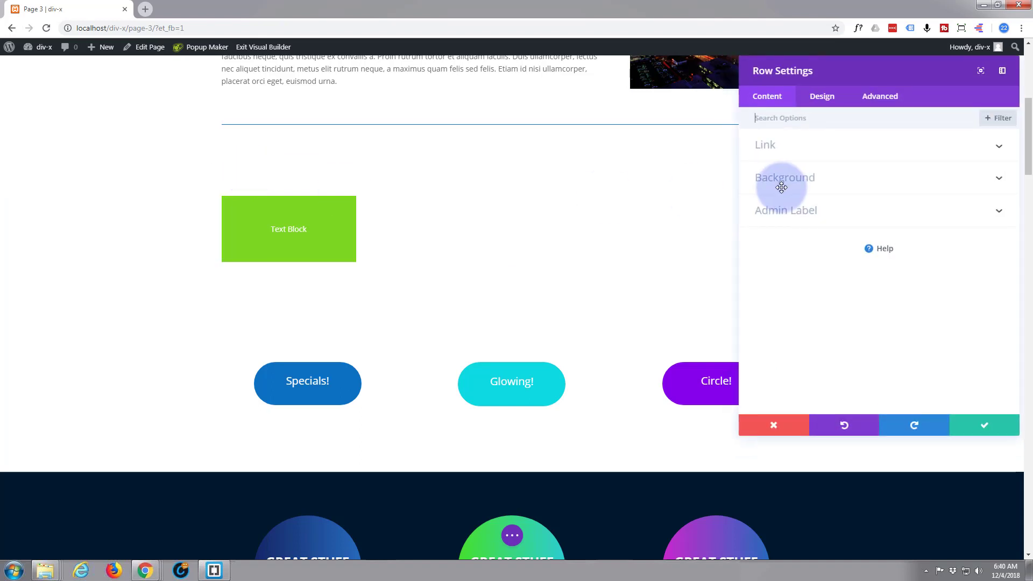
left_click(811, 179)
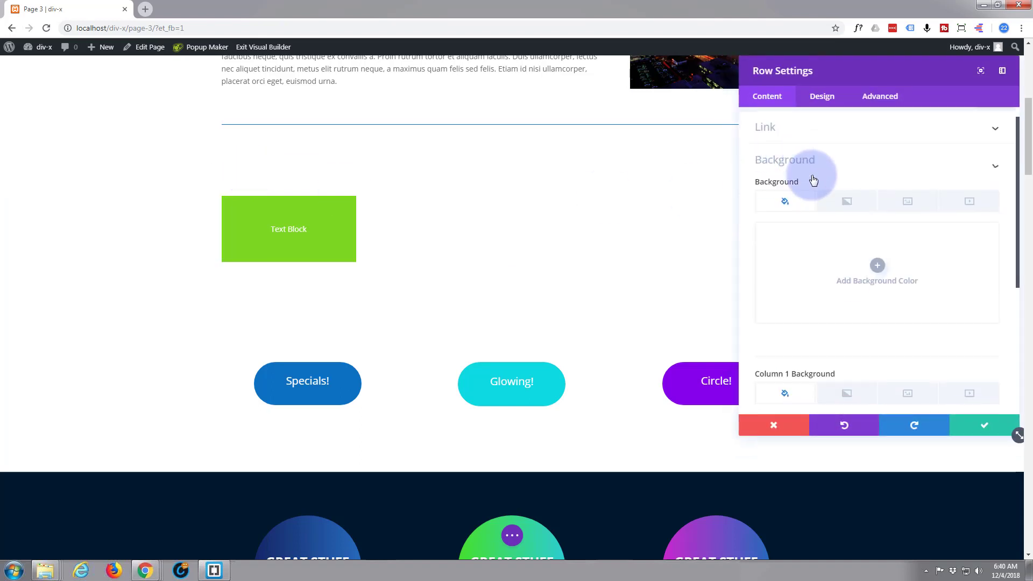
left_click(865, 223)
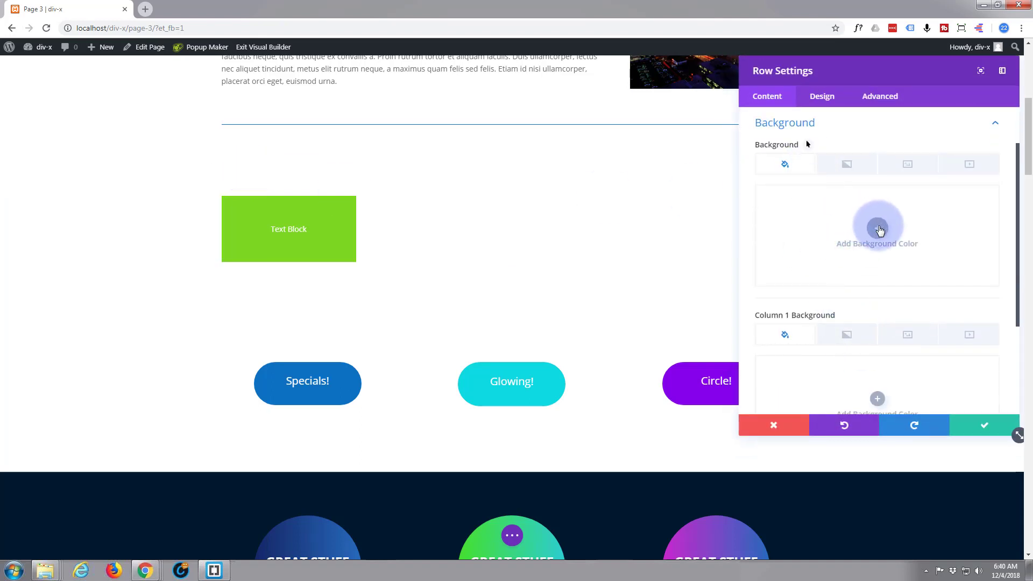
left_click(931, 289)
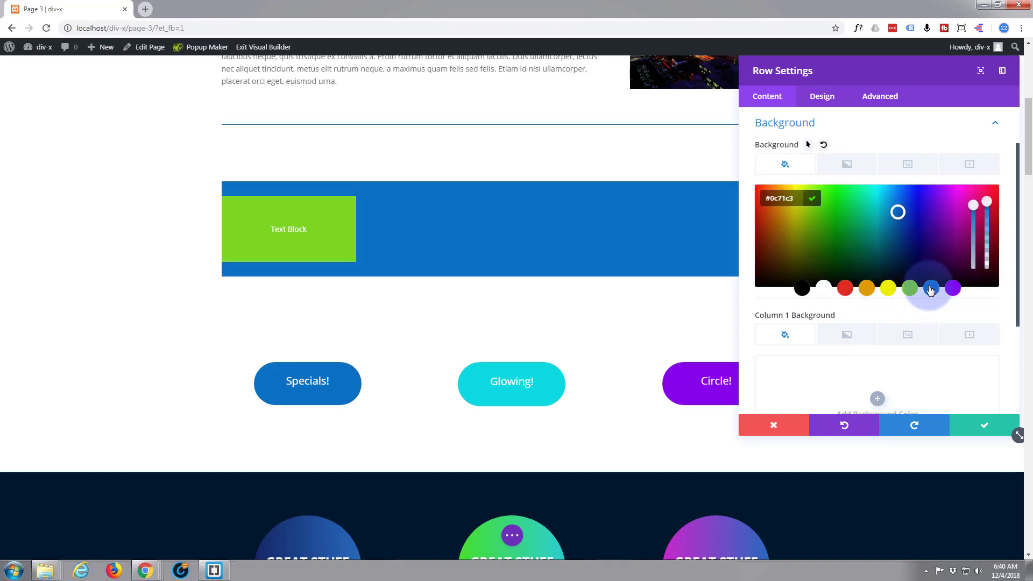
left_click(986, 428)
mouse_move(549, 221)
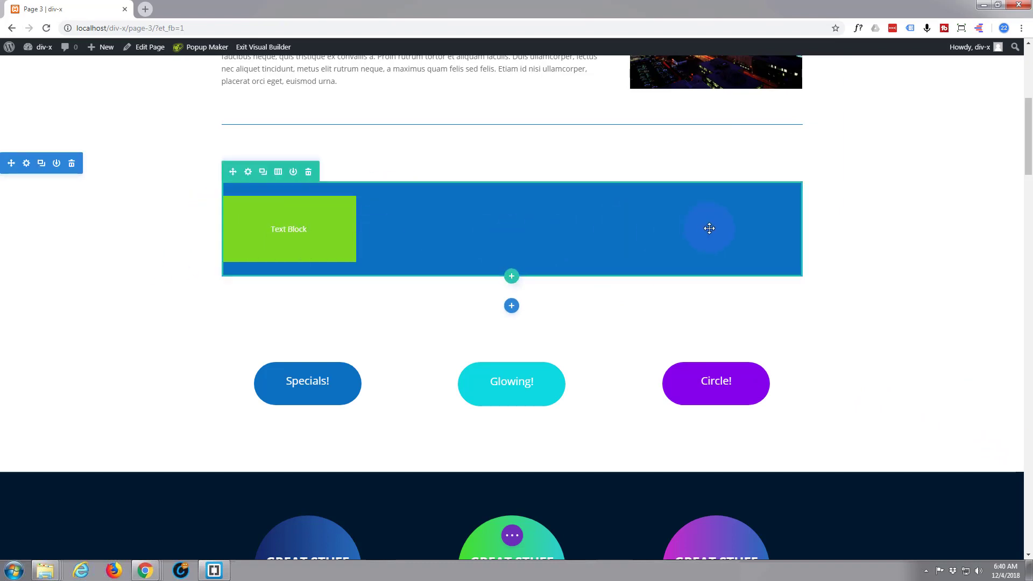
Append "margin:auto;" to the Text module's main element custom CSS to center the block
mouse_move(314, 233)
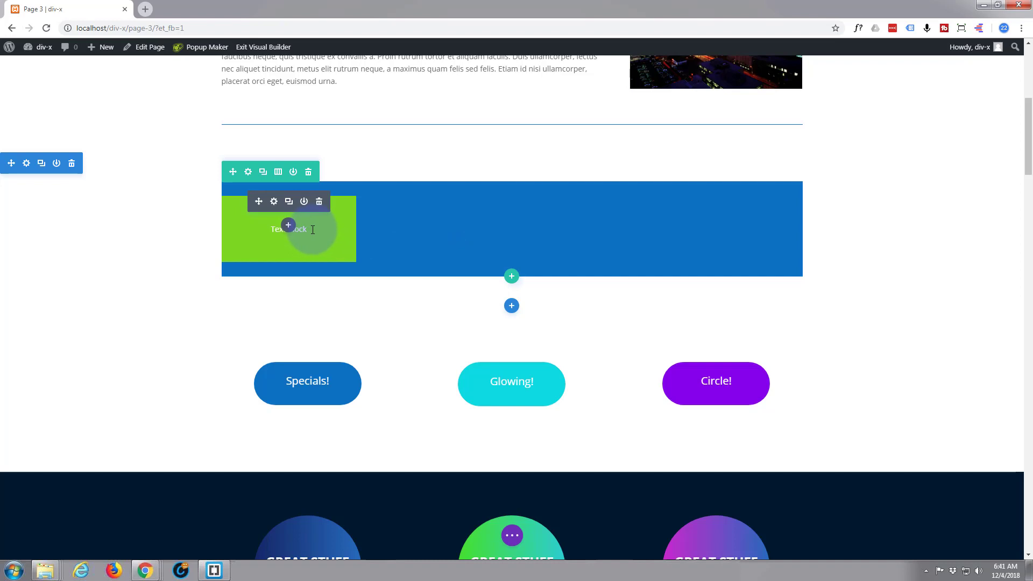
left_click(274, 202)
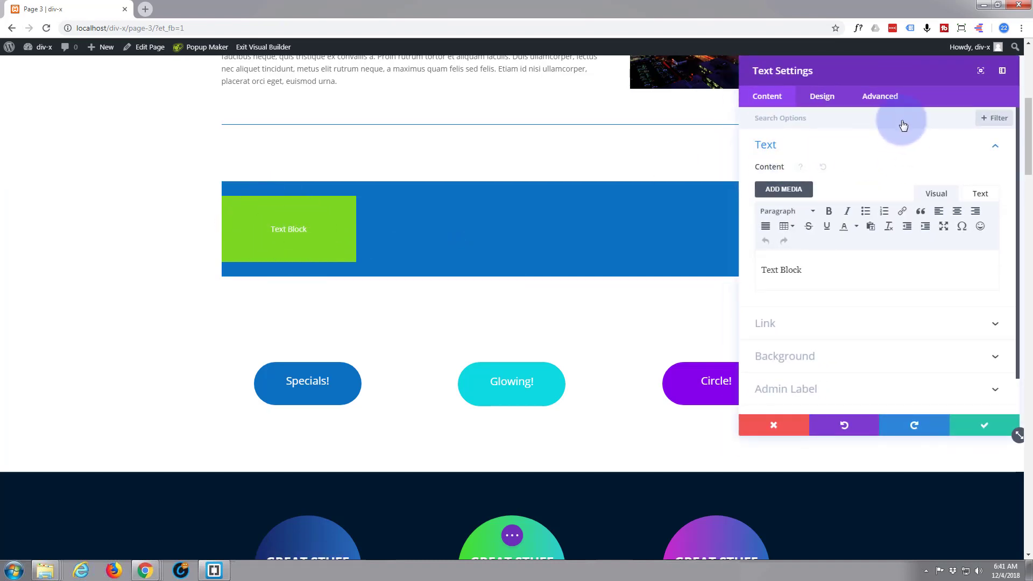
left_click(877, 98)
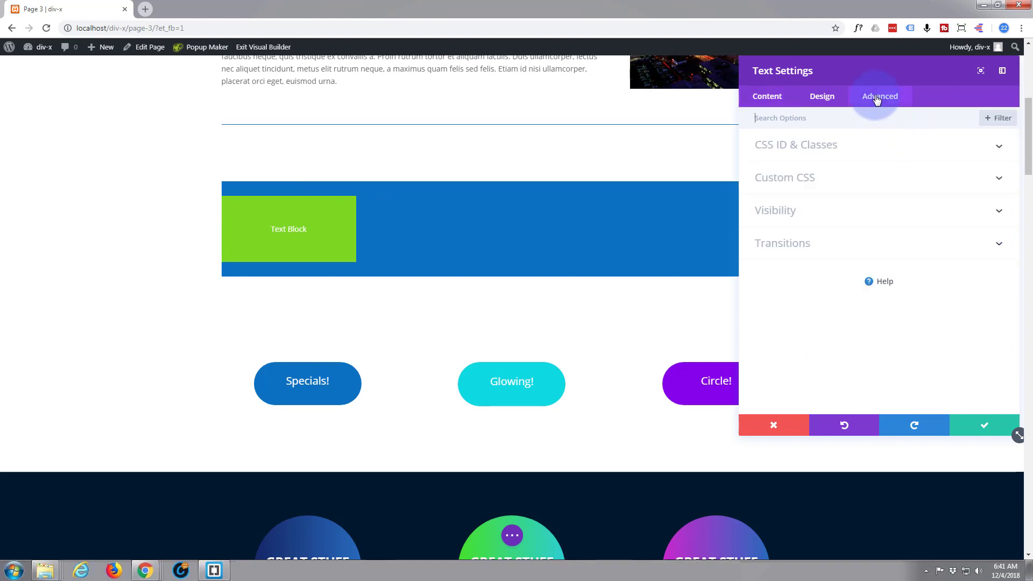
left_click(867, 177)
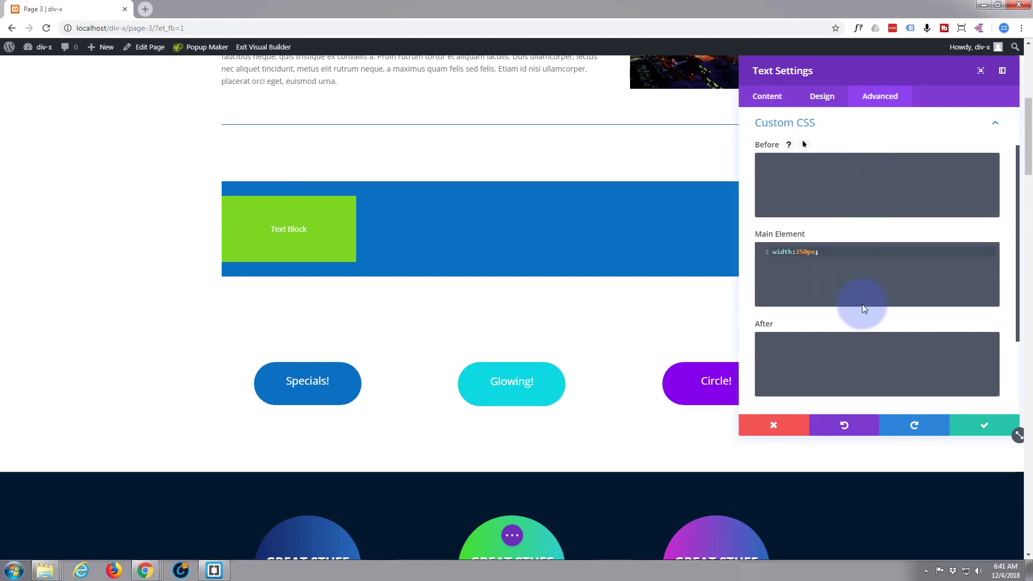
left_click(835, 257)
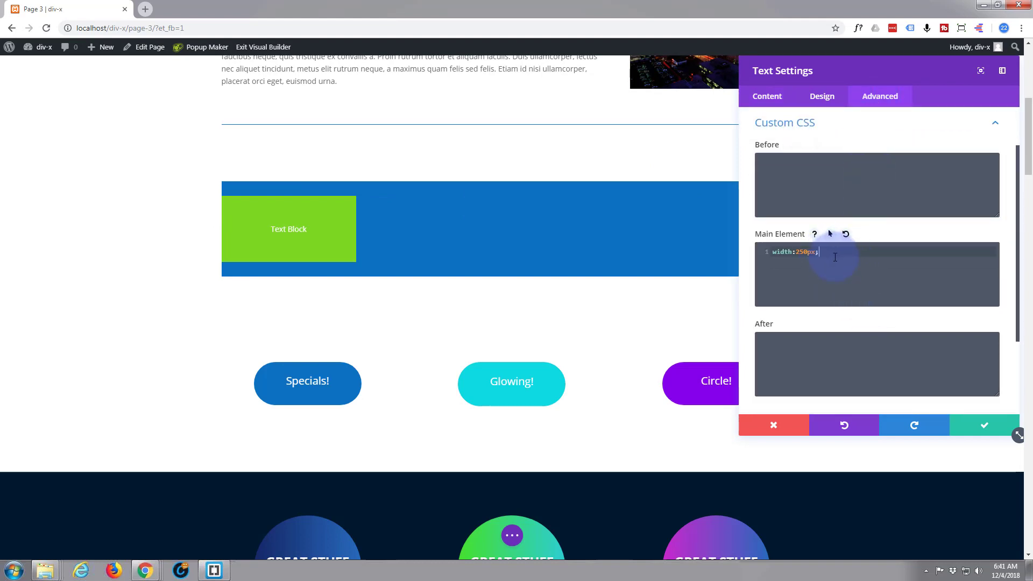
type("margin:auto")
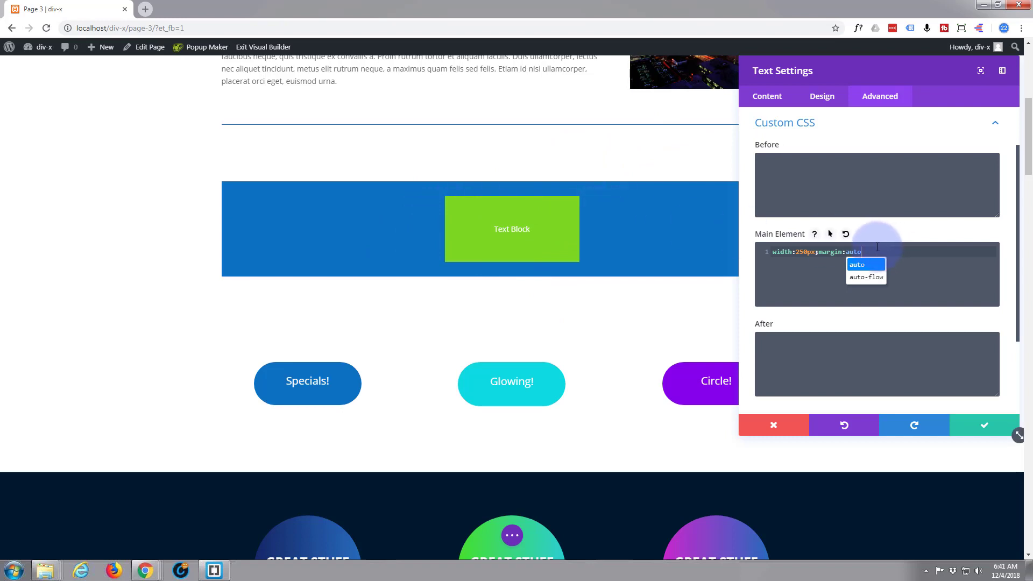
type(";")
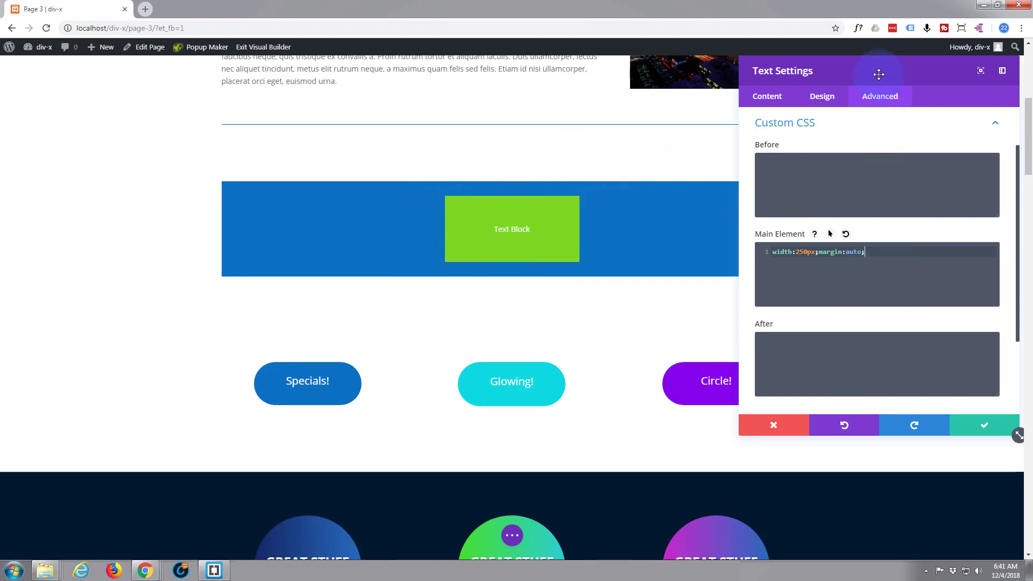
left_click_drag(890, 72, 804, 72)
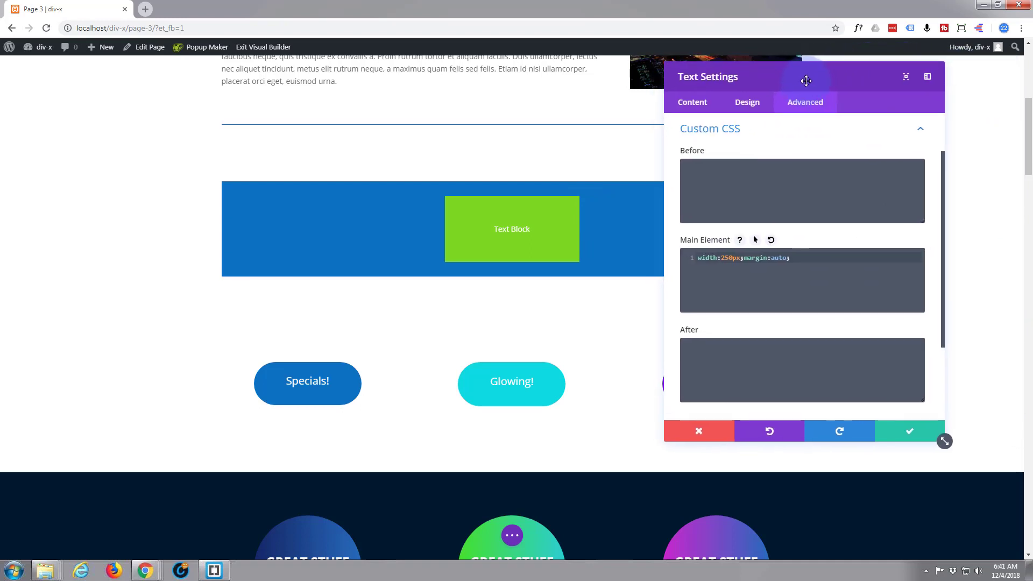
Replace "margin:auto;" with "float:right" in the Text module's main element custom CSS to push the block right
left_click_drag(790, 259, 734, 257)
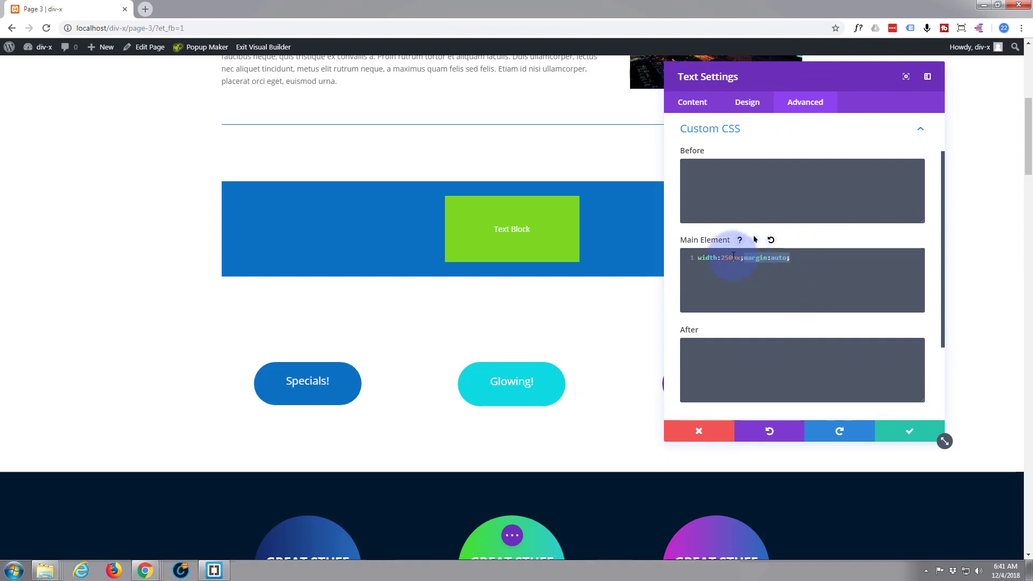
type("float:right")
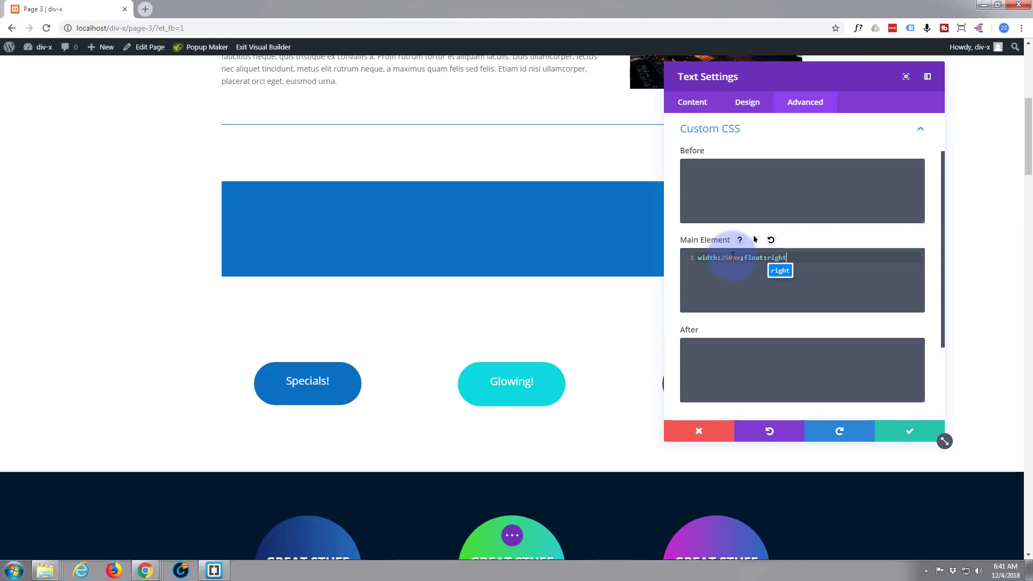
left_click_drag(742, 81, 347, 94)
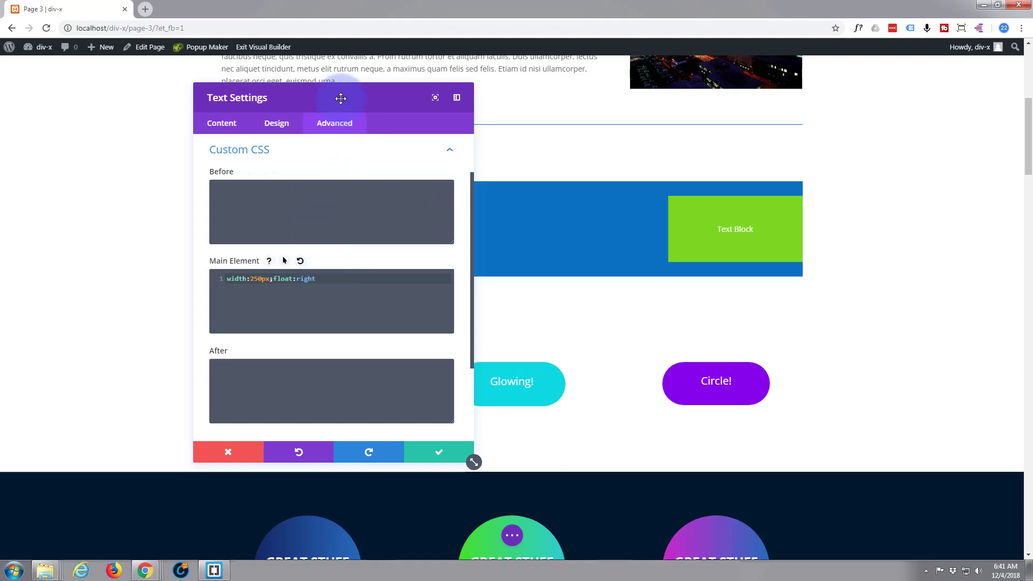
left_click_drag(342, 97, 895, 79)
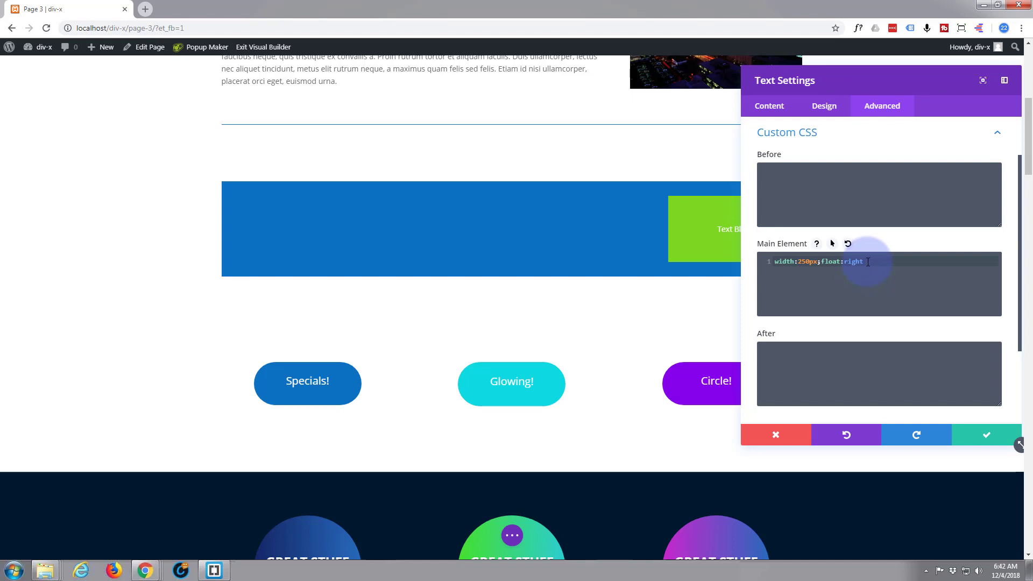
Change the main element custom CSS back from "float:right" to "margin:auto;" and save the Text module settings
left_click_drag(868, 262, 820, 262)
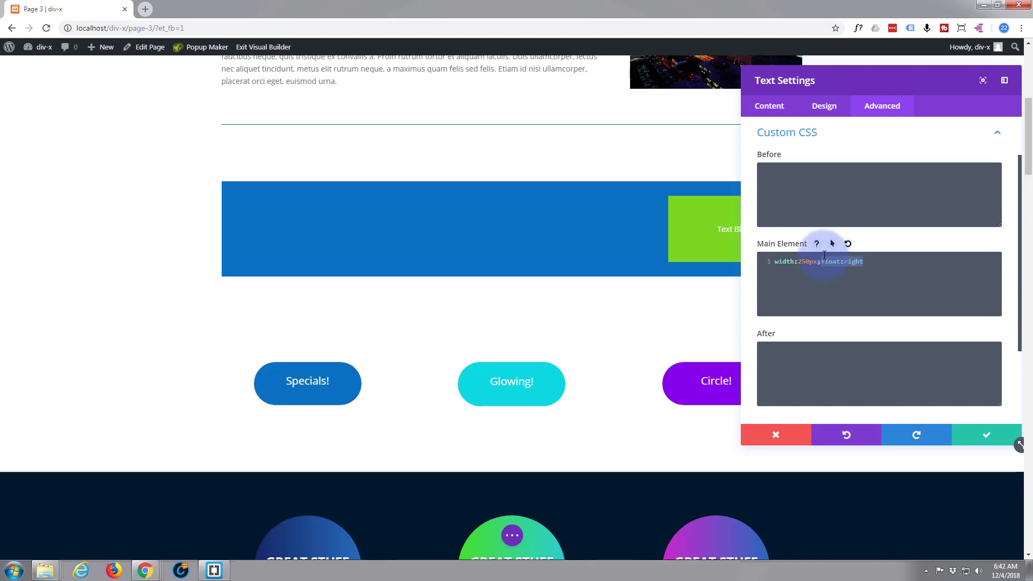
type("margi")
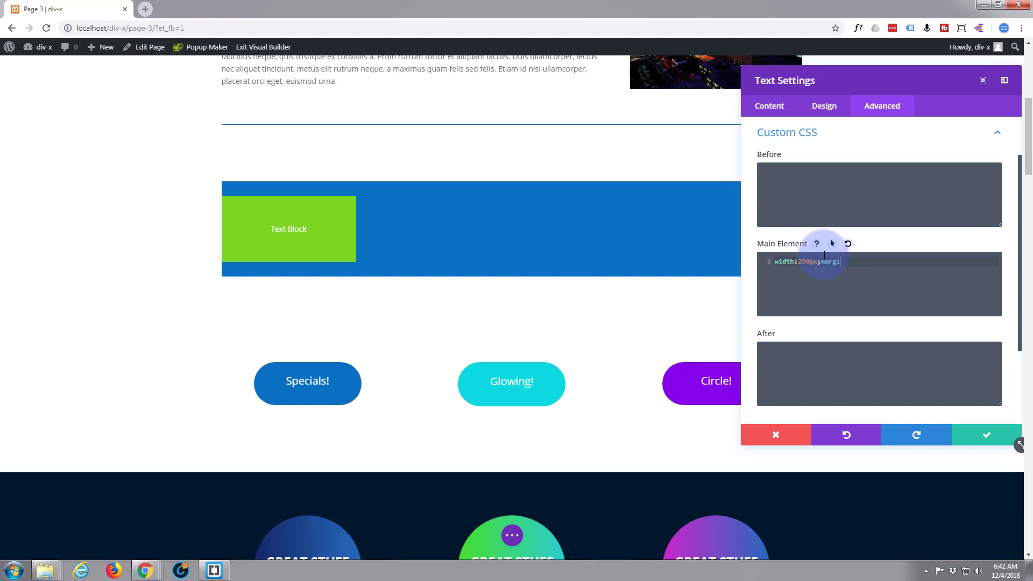
type("n:ato;")
left_click(852, 262)
type("u")
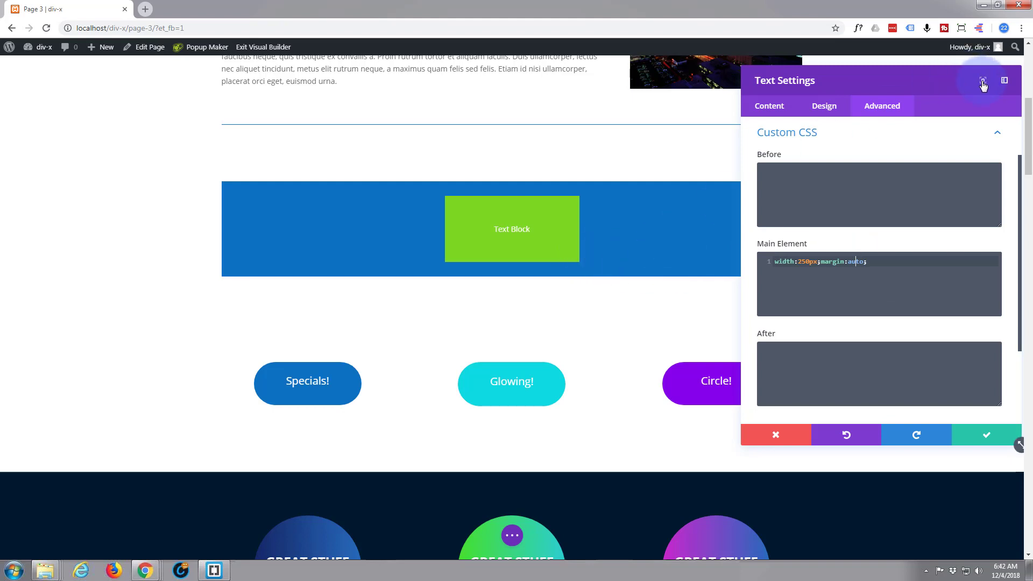
left_click(978, 444)
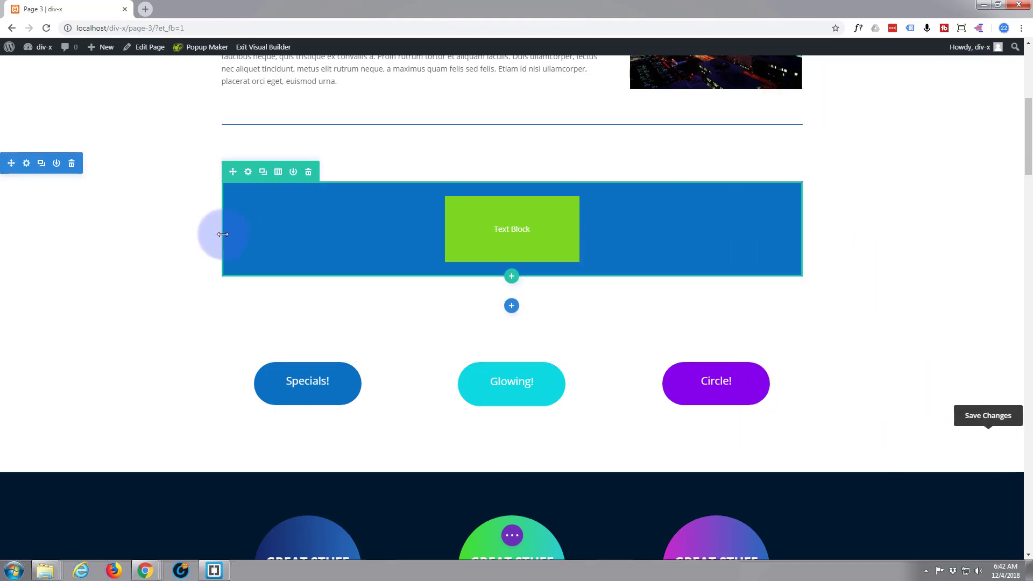